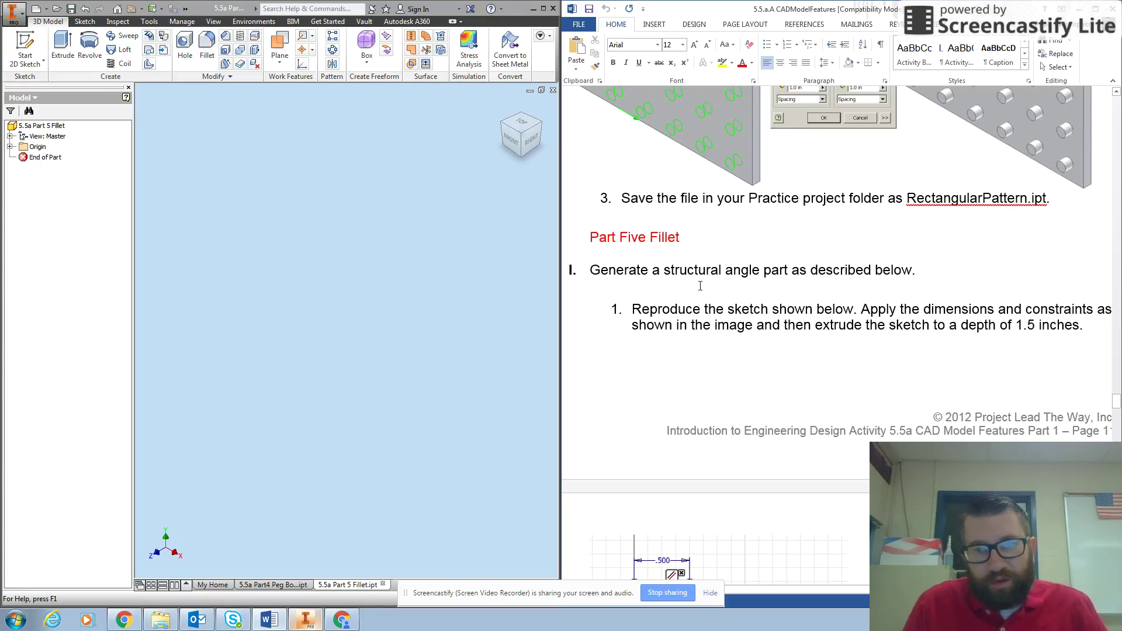
Step: Start a new 2D sketch on the XY plane for the structural angle part
{"action": "scroll", "coordinate": [739, 281], "scroll_direction": "down", "scroll_amount": 3}
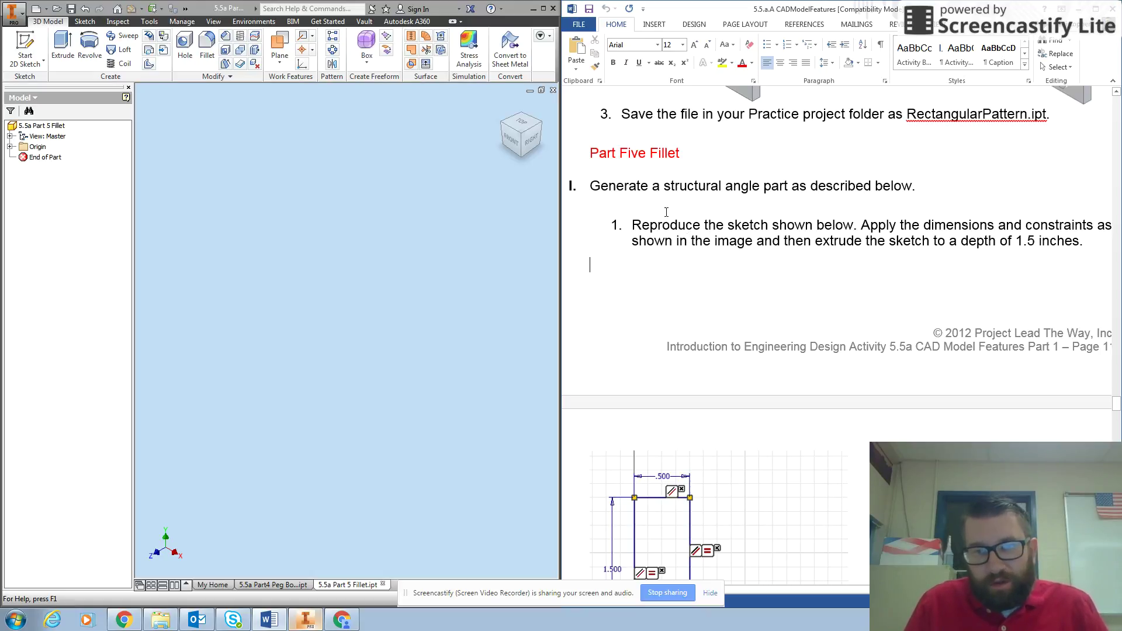
{"action": "scroll", "coordinate": [773, 229], "scroll_direction": "down", "scroll_amount": 10}
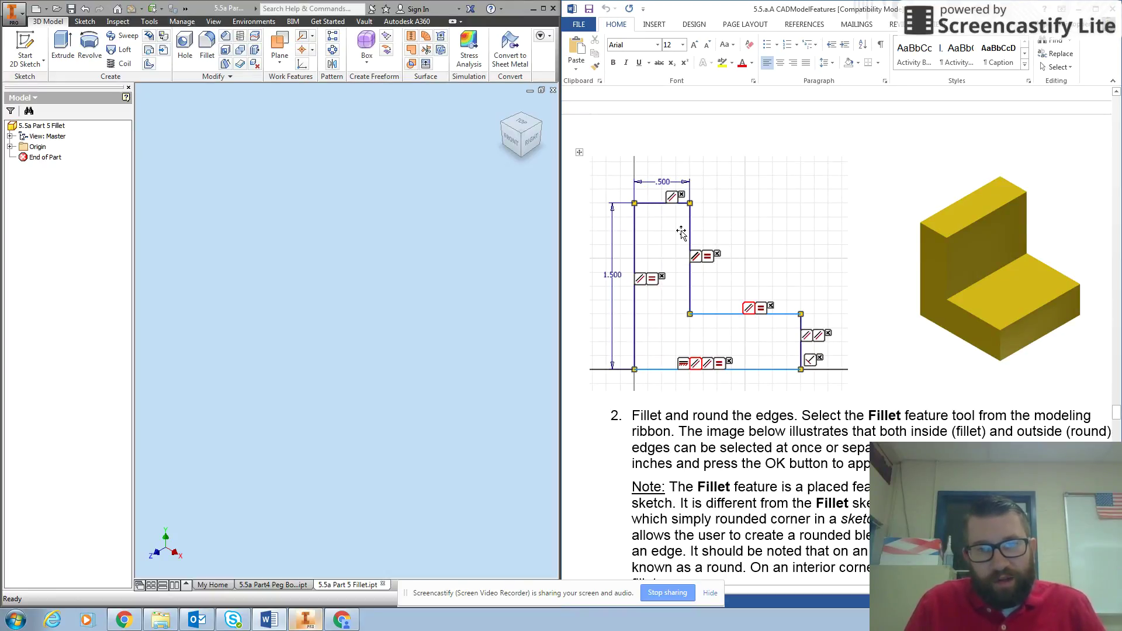
{"action": "left_click", "coordinate": [22, 62]}
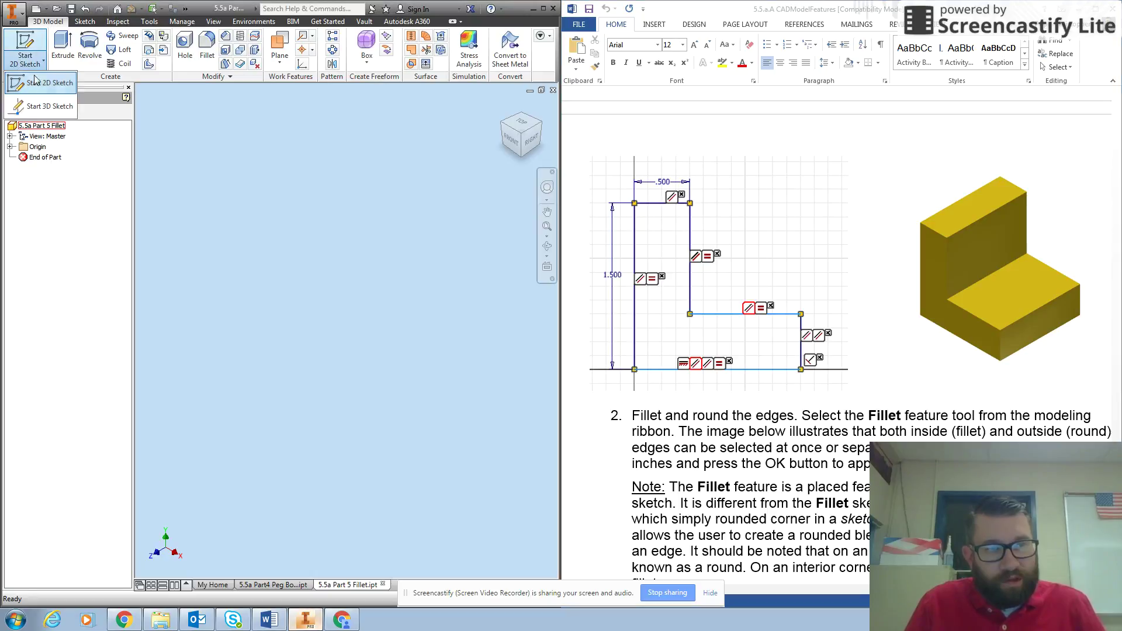
{"action": "left_click", "coordinate": [41, 86]}
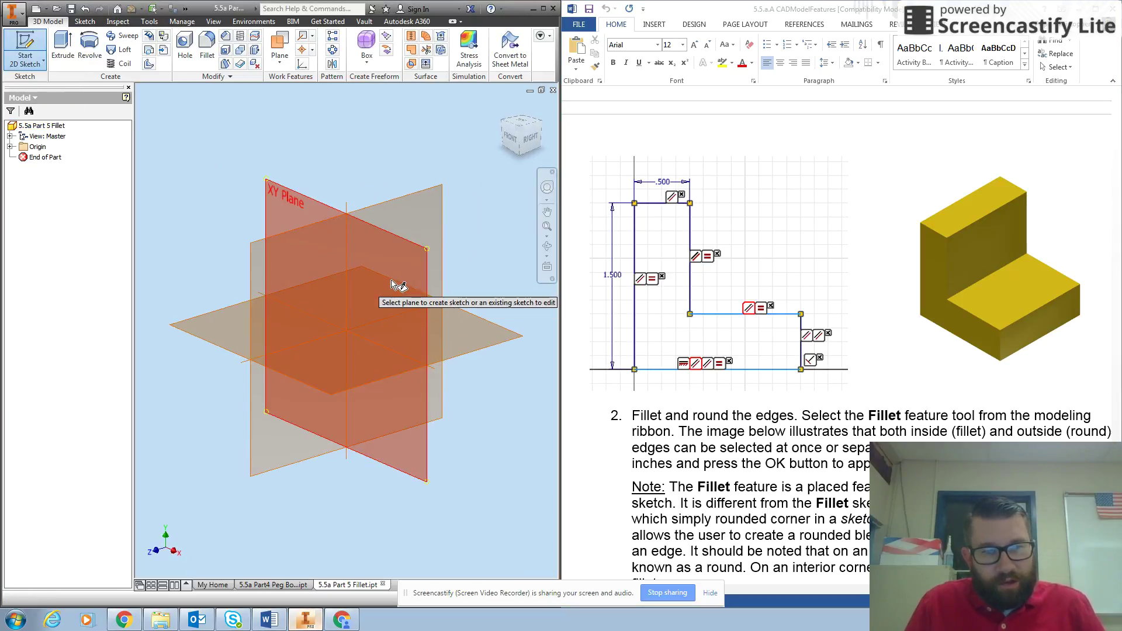
{"action": "left_click", "coordinate": [393, 284]}
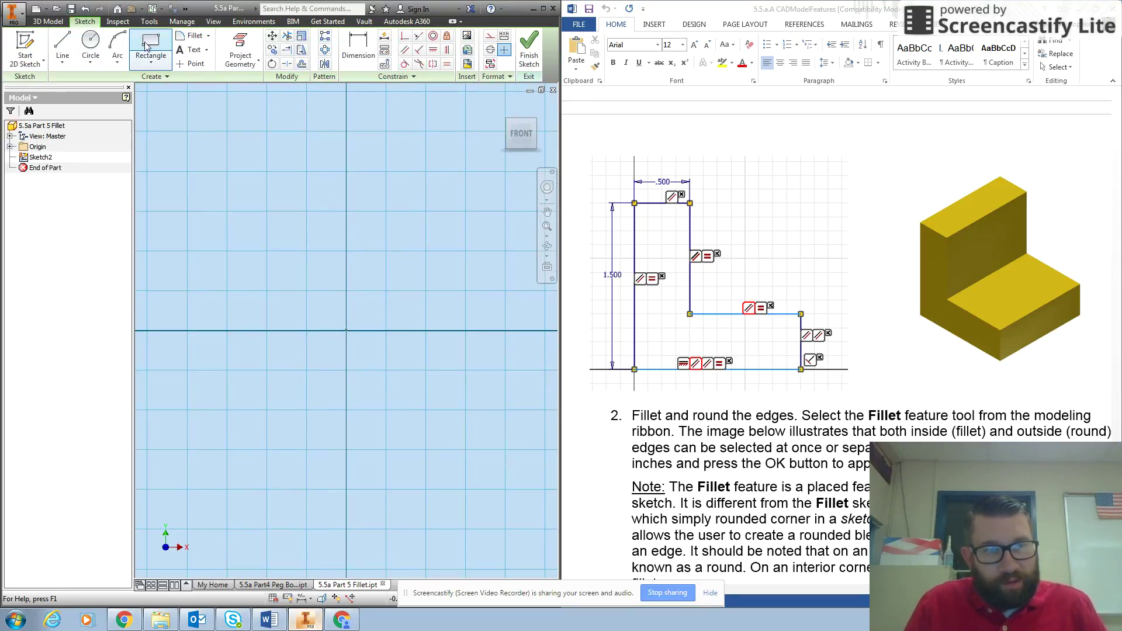
Step: Sketch a closed six-line L-shaped profile with square corners and a top edge about 0.32 in long
{"action": "left_click", "coordinate": [63, 47]}
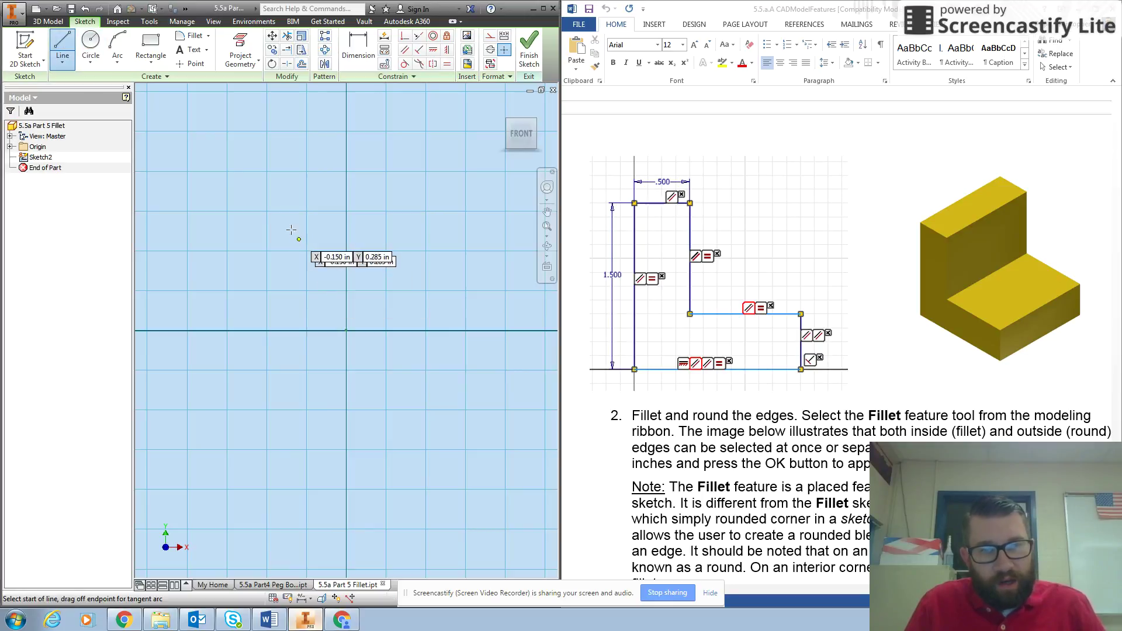
{"action": "left_click", "coordinate": [235, 171]}
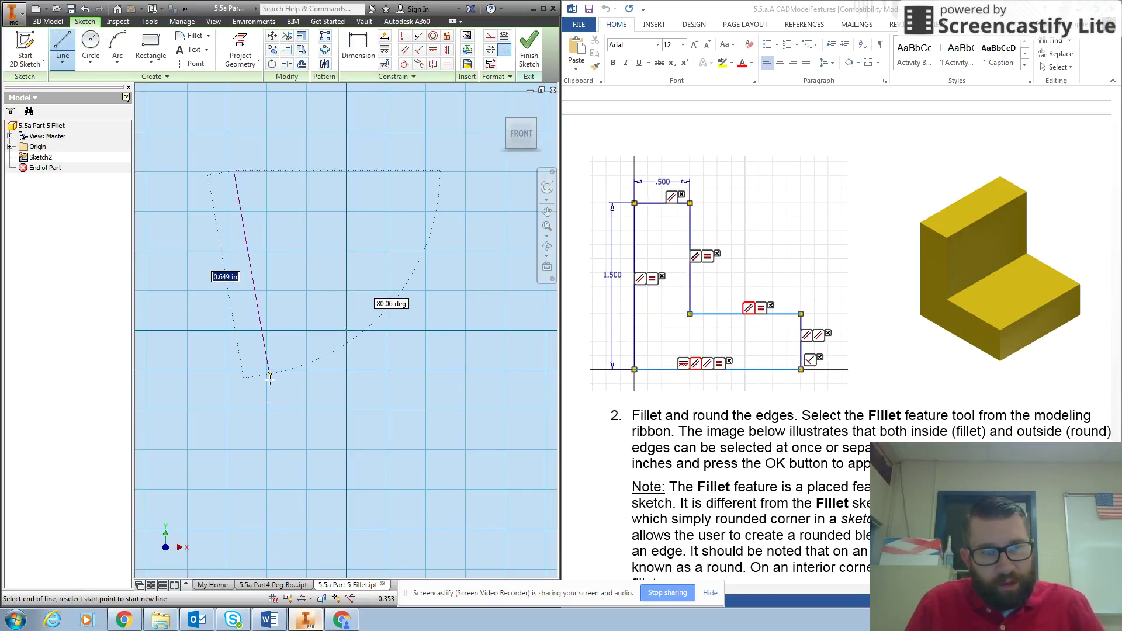
{"action": "left_click", "coordinate": [234, 443]}
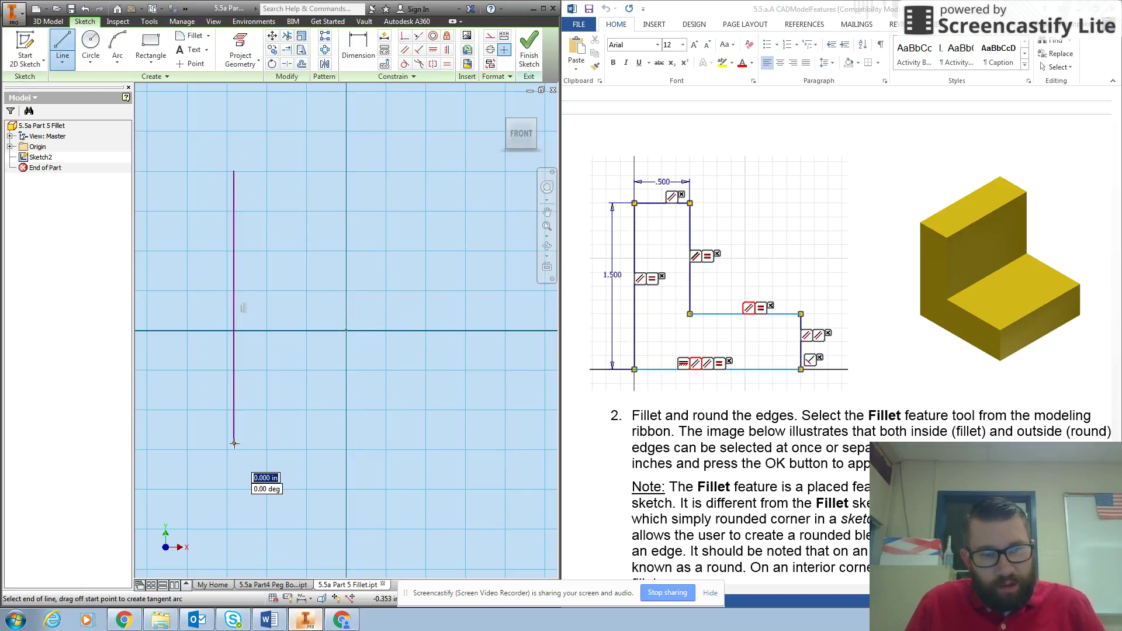
{"action": "left_click", "coordinate": [499, 444]}
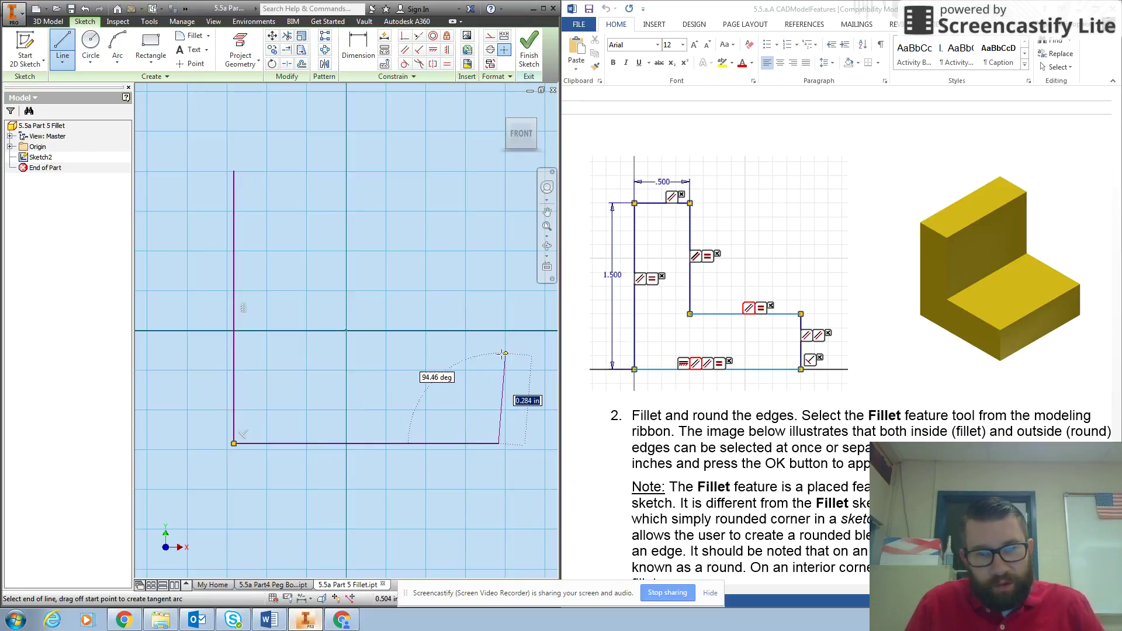
{"action": "left_click", "coordinate": [499, 355]}
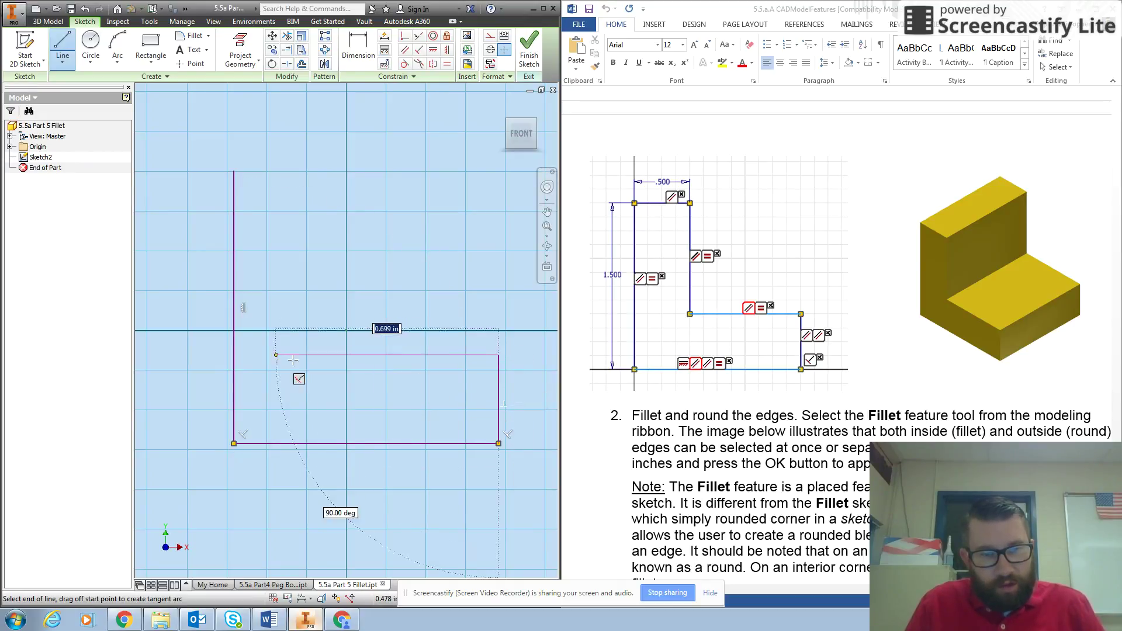
{"action": "left_click", "coordinate": [335, 355]}
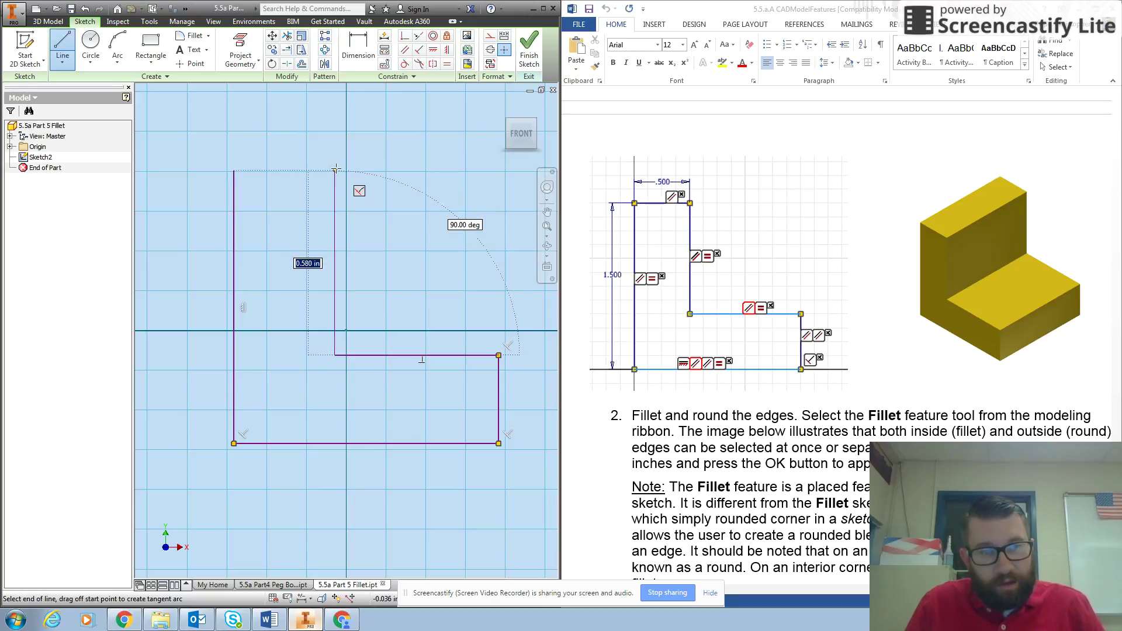
{"action": "left_click", "coordinate": [334, 171]}
{"action": "left_click", "coordinate": [234, 171]}
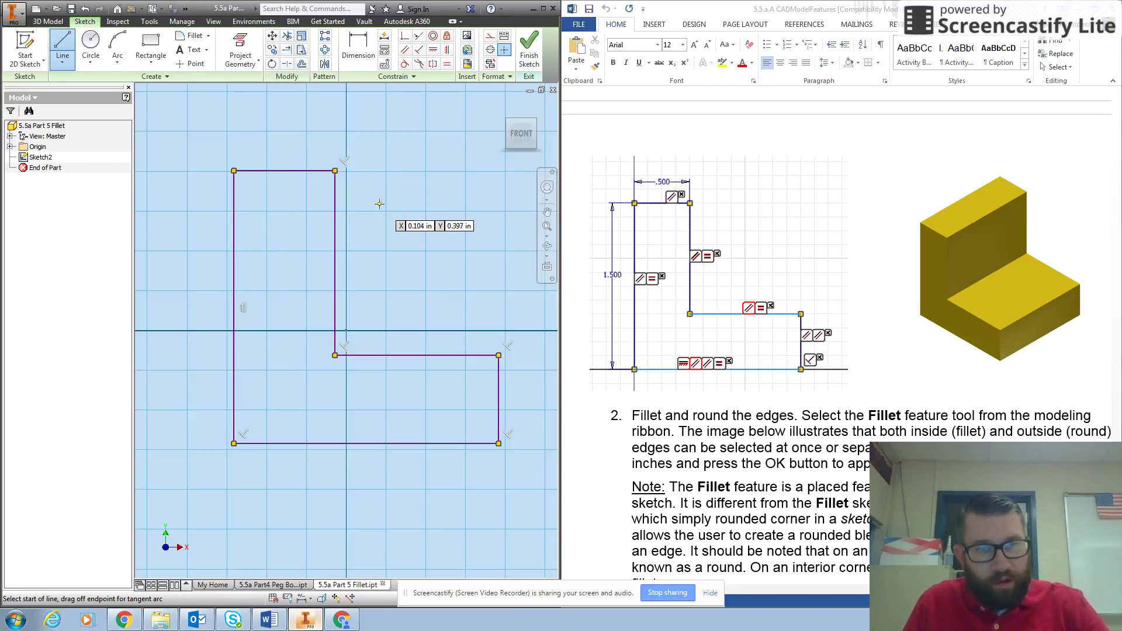
{"action": "key", "text": "Escape"}
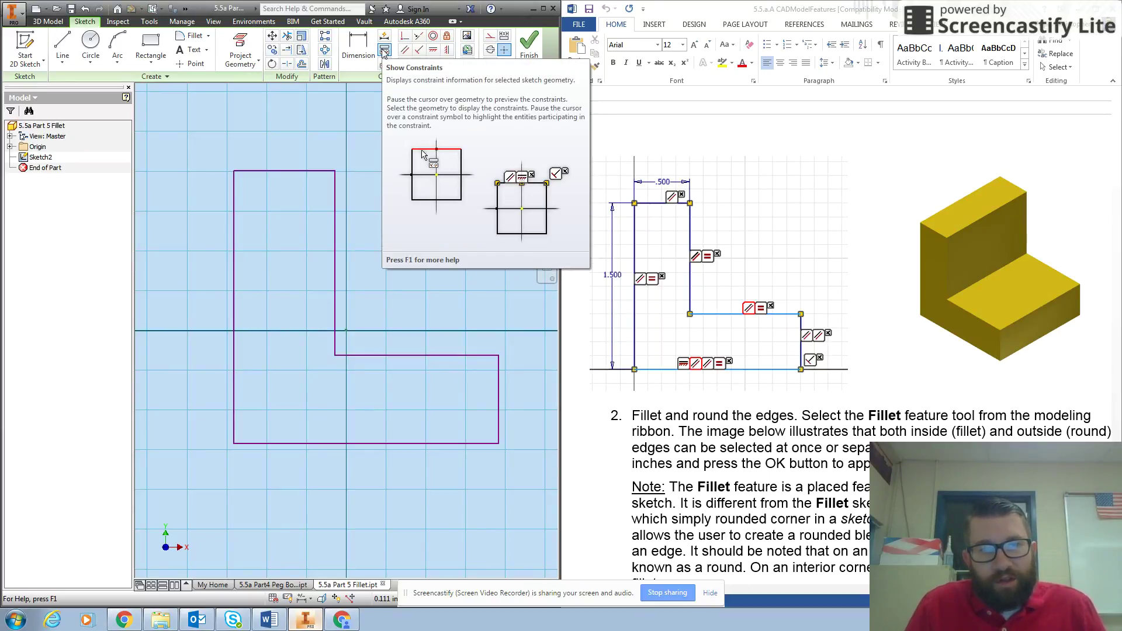
Step: Show the constraints on the L-profile's three vertical edges and its inner horizontal edge
{"action": "left_click", "coordinate": [384, 52]}
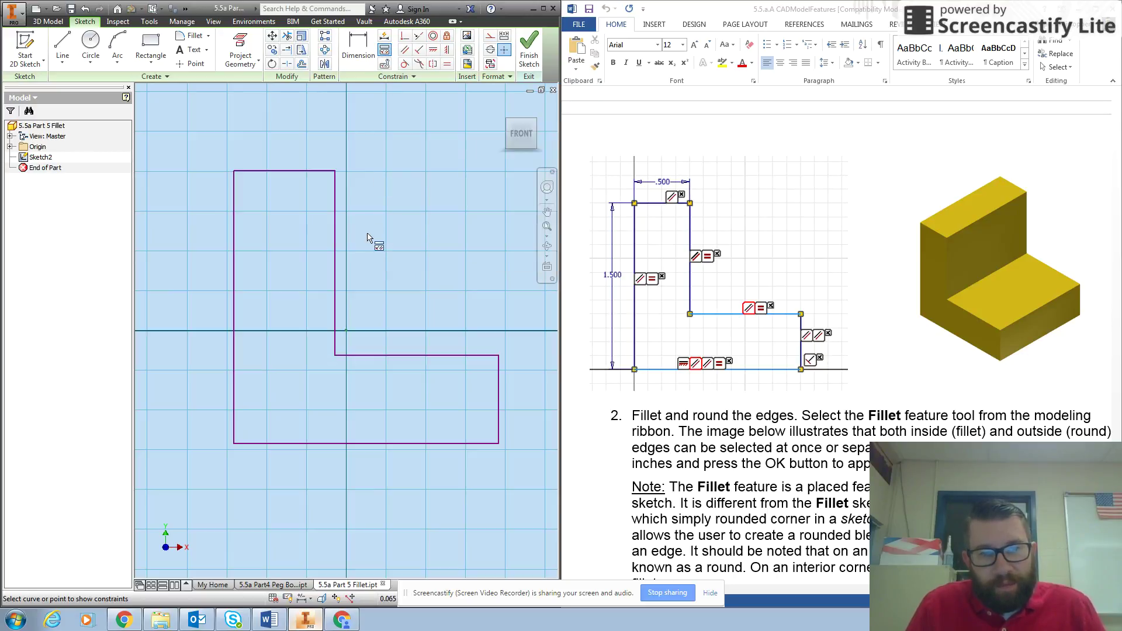
{"action": "left_click", "coordinate": [337, 226]}
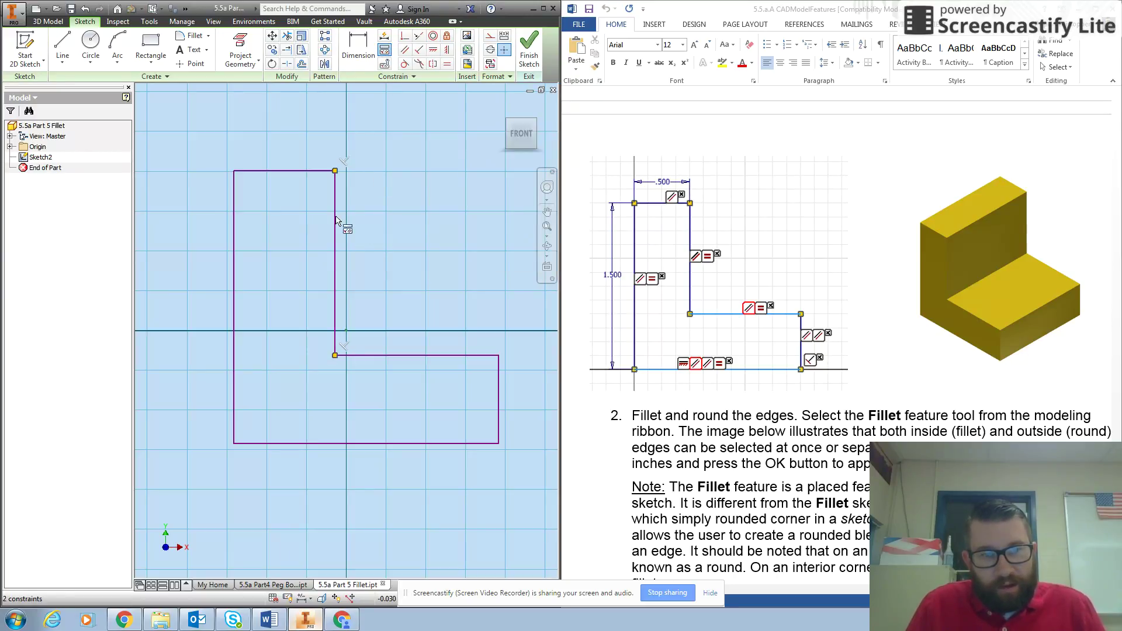
{"action": "left_click", "coordinate": [235, 251]}
{"action": "left_click", "coordinate": [502, 408]}
{"action": "left_click", "coordinate": [426, 356]}
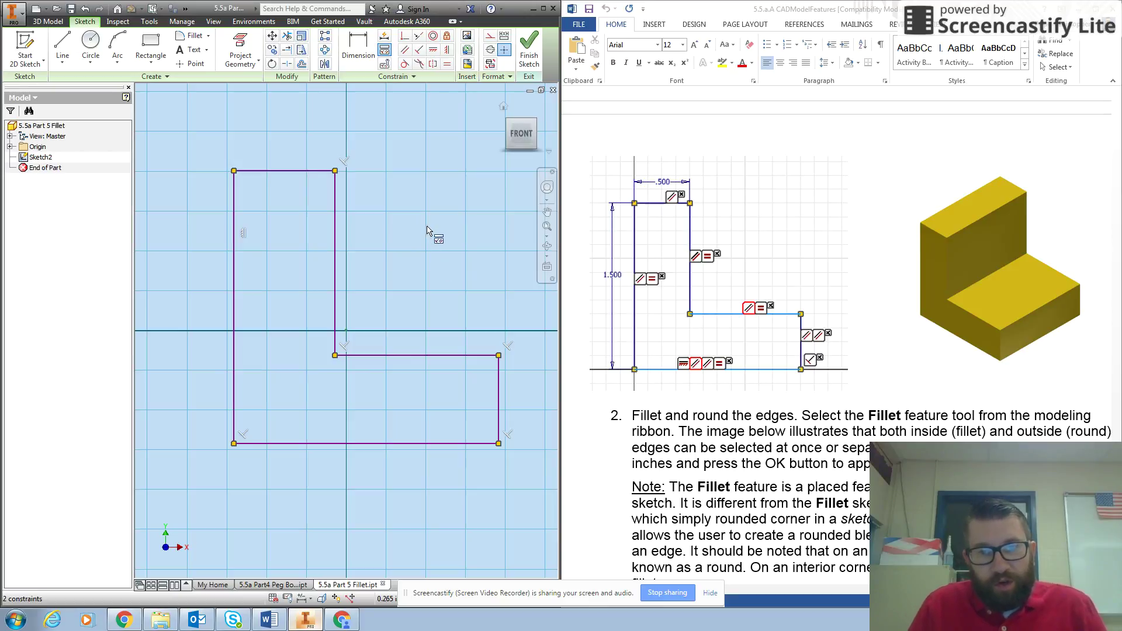
Step: Dimension the short top edge of the L-profile to 0.5 in
{"action": "left_click", "coordinate": [358, 47]}
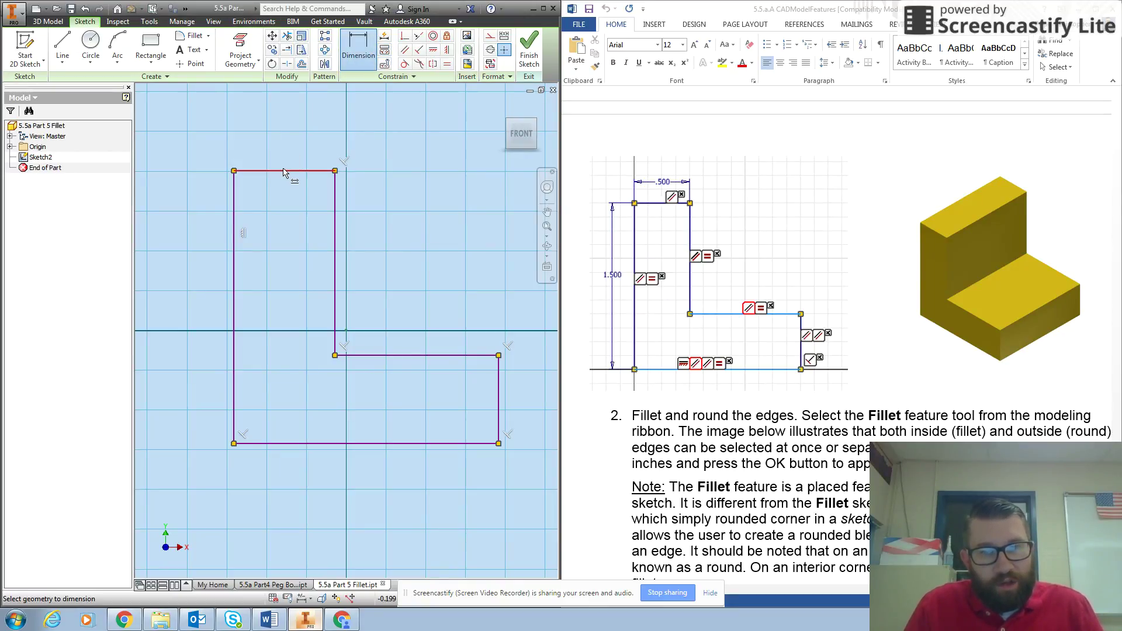
{"action": "left_click", "coordinate": [283, 171]}
{"action": "left_click", "coordinate": [286, 117]}
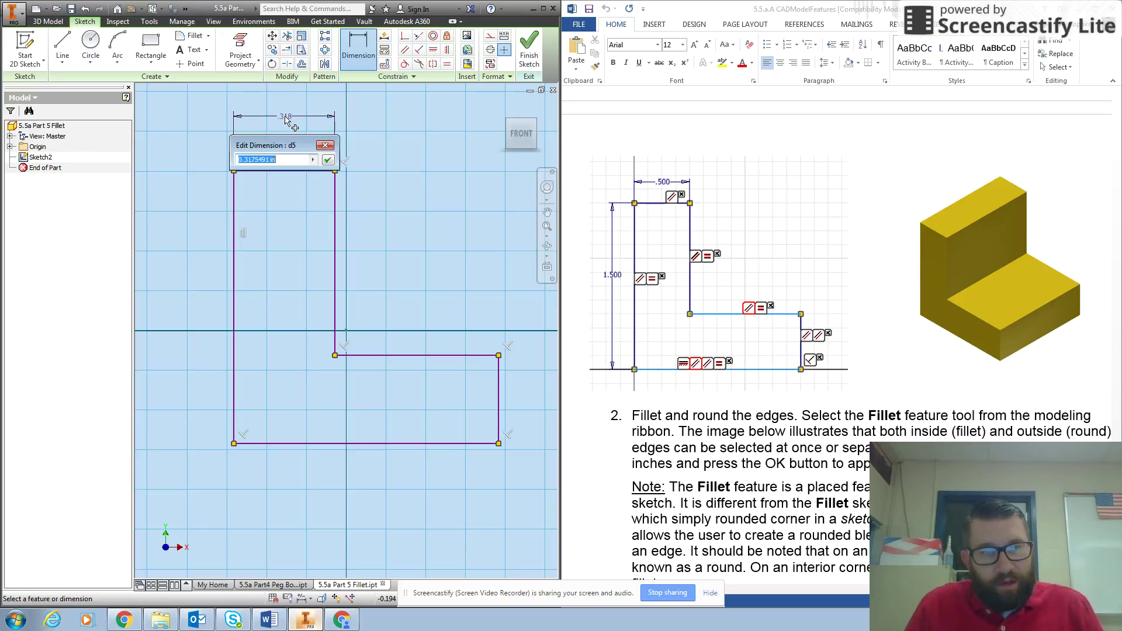
{"action": "type", "text": "0.5"}
{"action": "key", "text": "Return"}
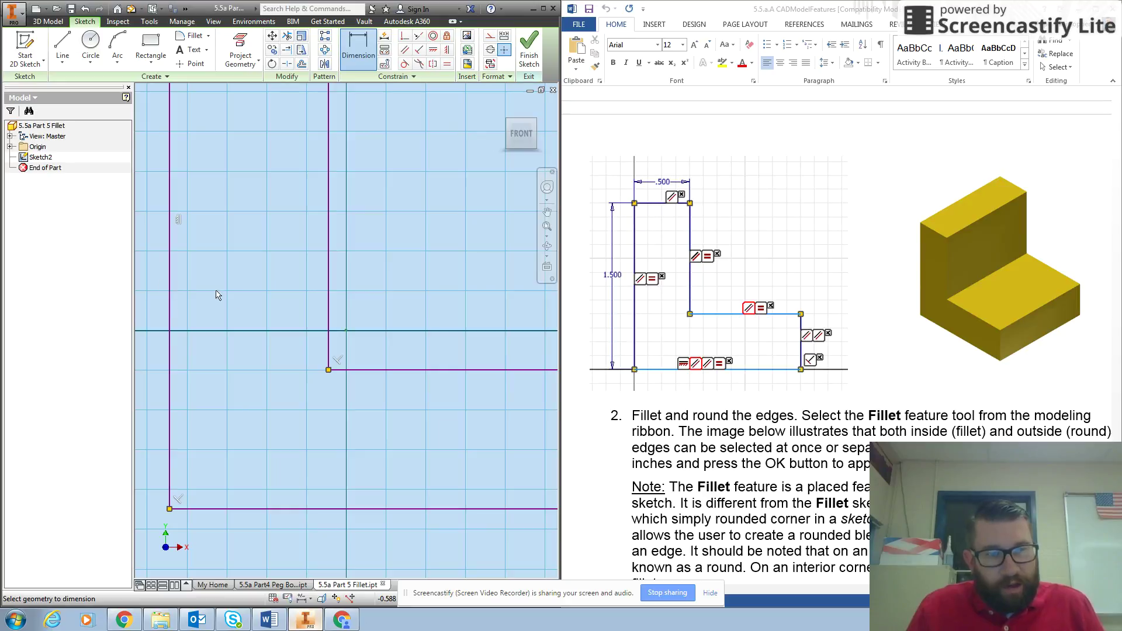
Step: Dimension the long left vertical edge of the L-profile to 1.5 in
{"action": "scroll", "coordinate": [235, 304], "scroll_direction": "up", "scroll_amount": 2}
{"action": "left_click", "coordinate": [196, 300]}
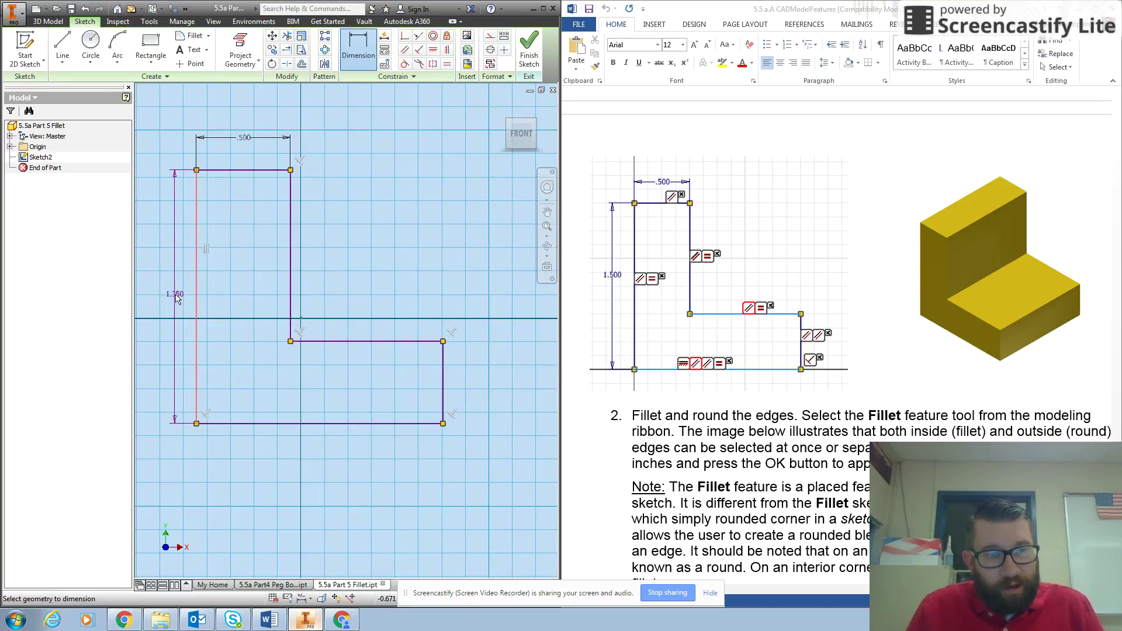
{"action": "left_click", "coordinate": [175, 296]}
{"action": "type", "text": "1.5"}
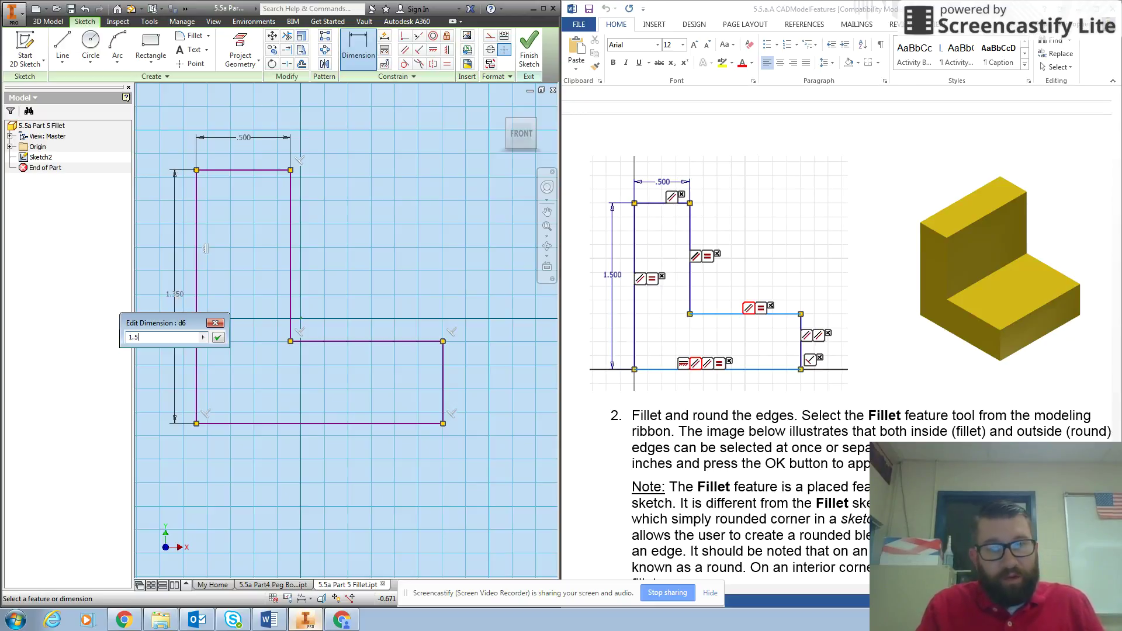
{"action": "key", "text": "Return"}
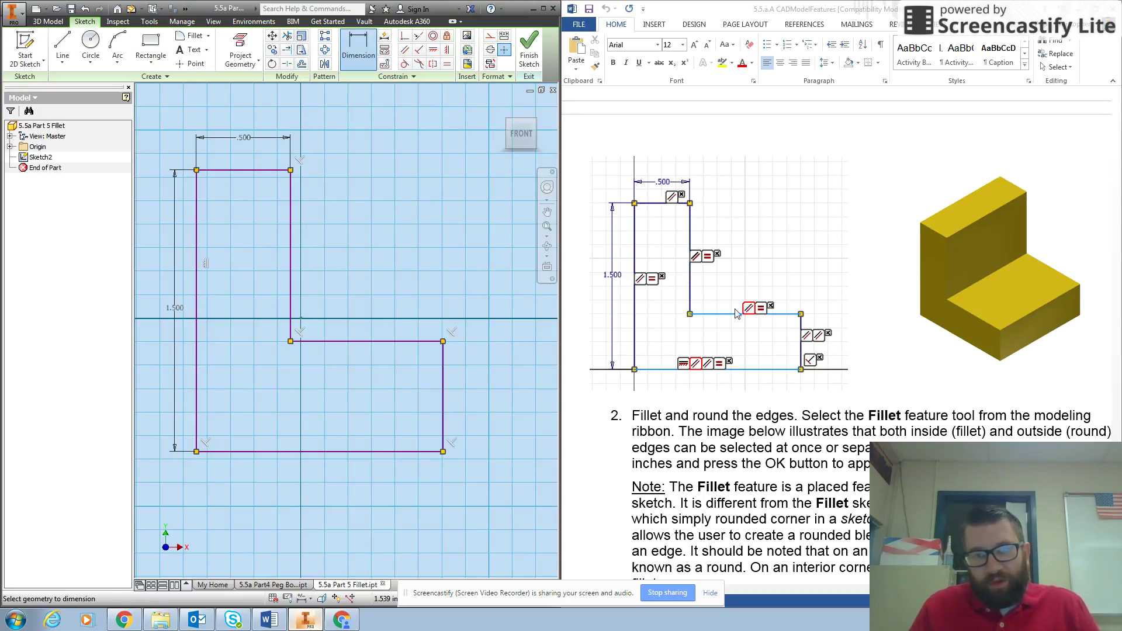
Step: Apply Equal constraints between the two inner edges and between the long left and bottom edges, and finish the sketch
{"action": "left_click", "coordinate": [446, 67]}
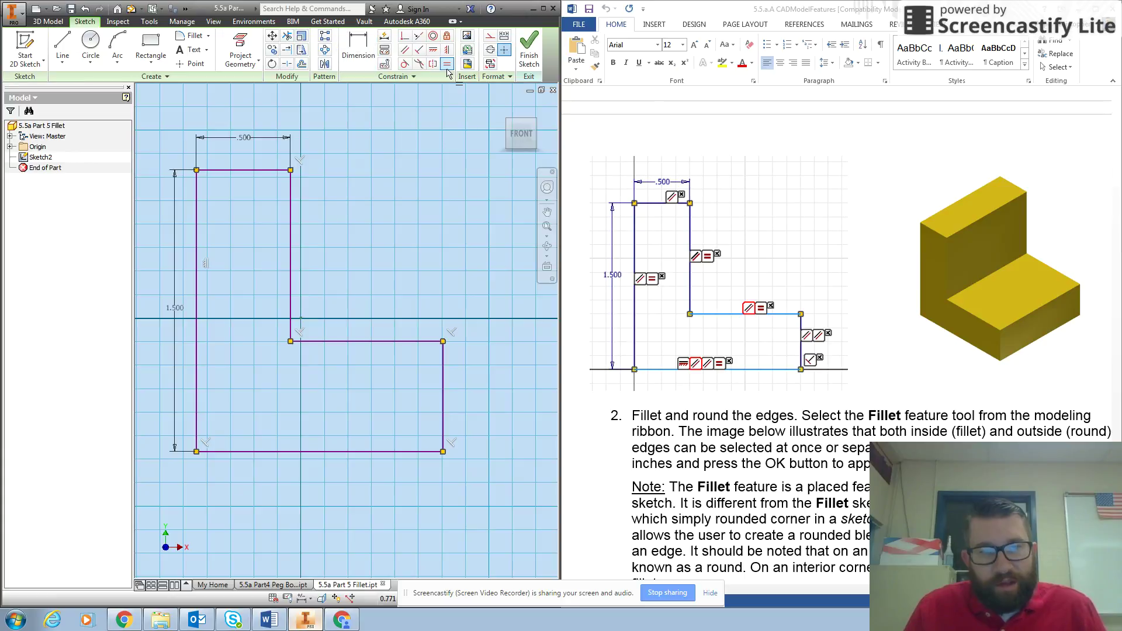
{"action": "left_click", "coordinate": [291, 252]}
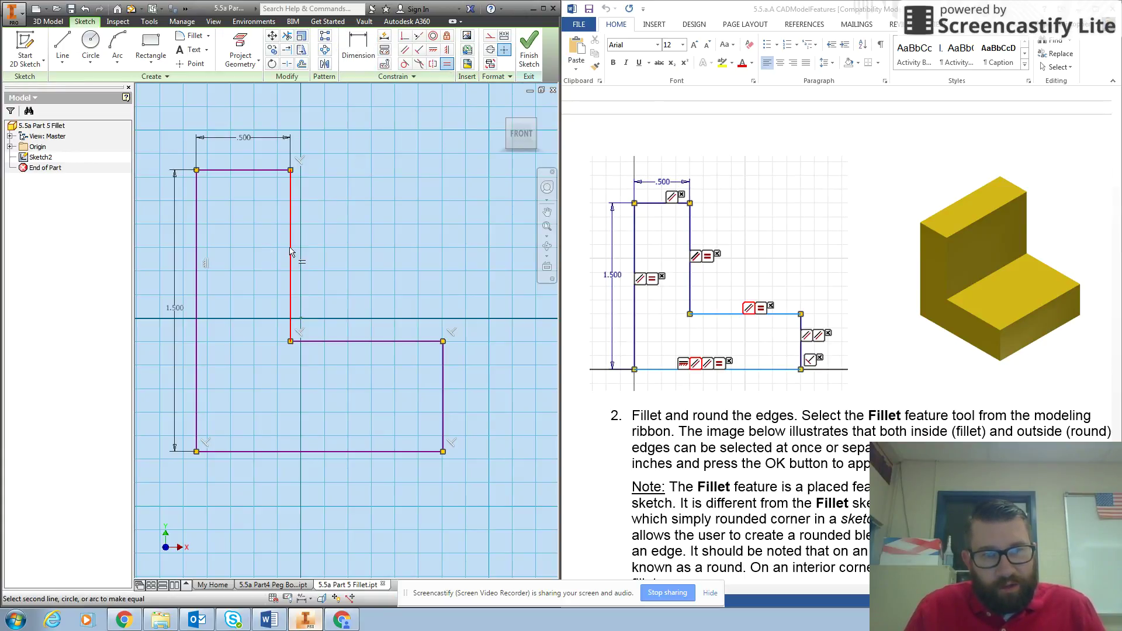
{"action": "left_click", "coordinate": [377, 341]}
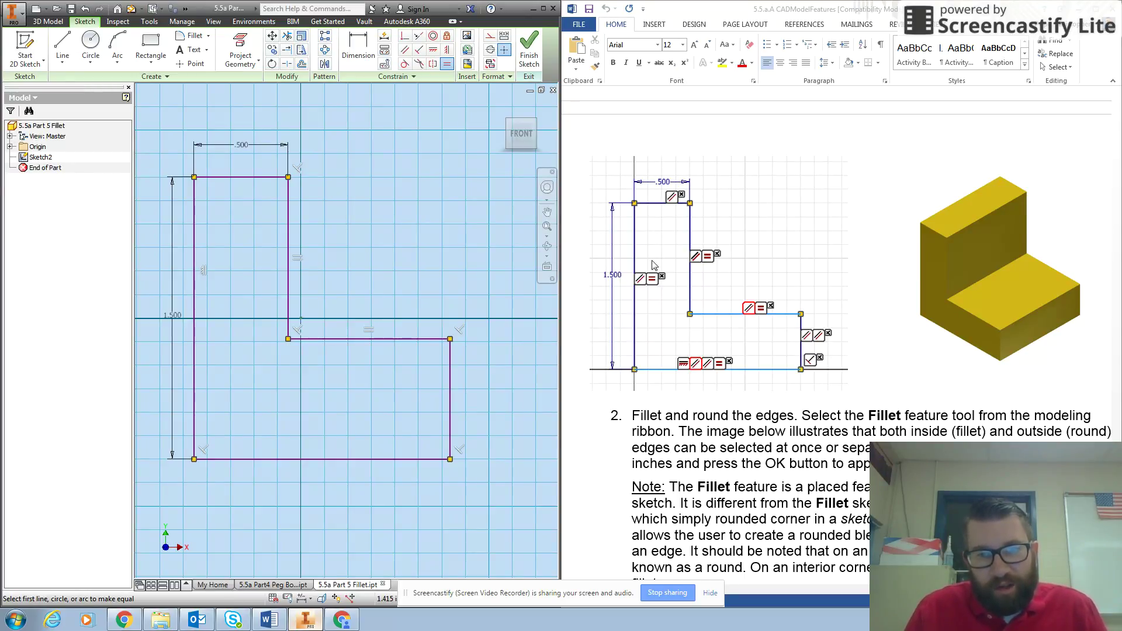
{"action": "left_click", "coordinate": [196, 319]}
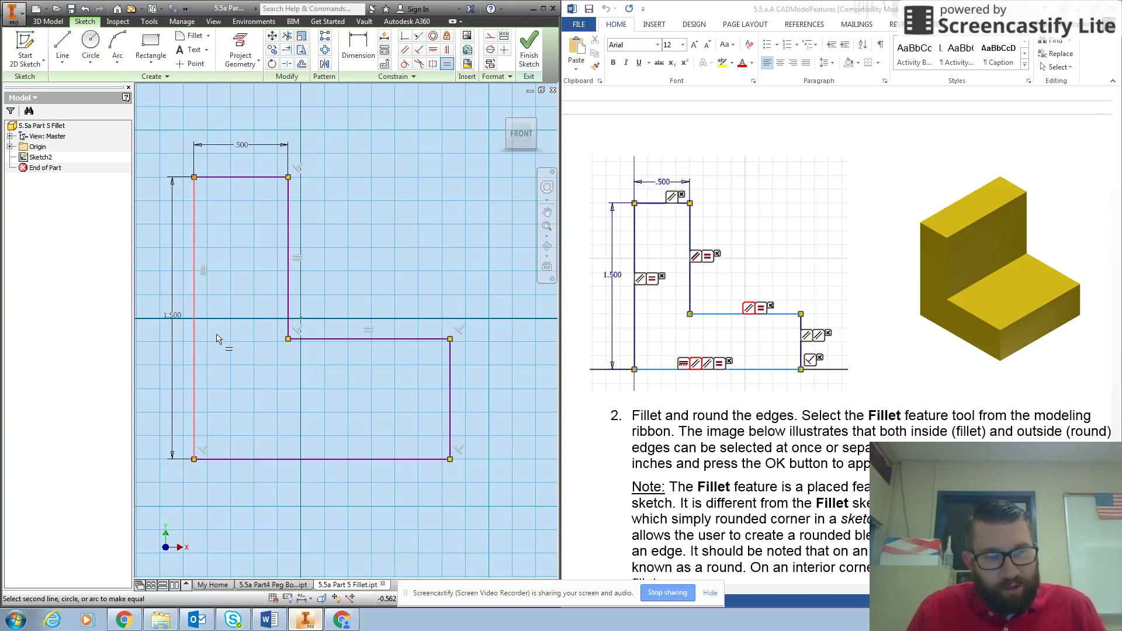
{"action": "left_click", "coordinate": [292, 461]}
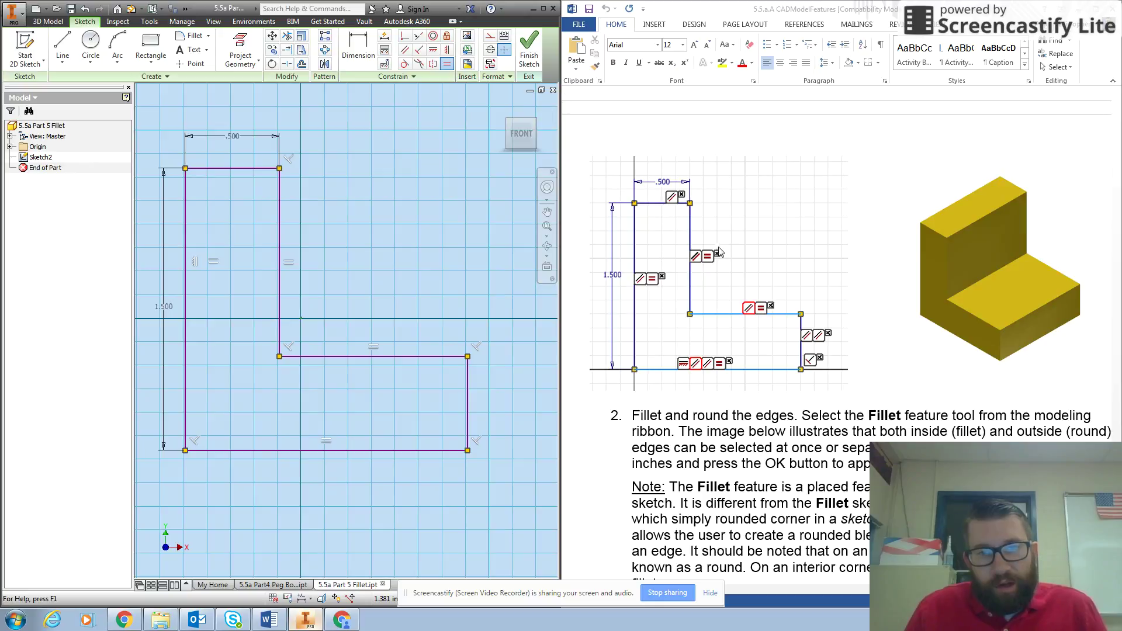
{"action": "left_click", "coordinate": [529, 54]}
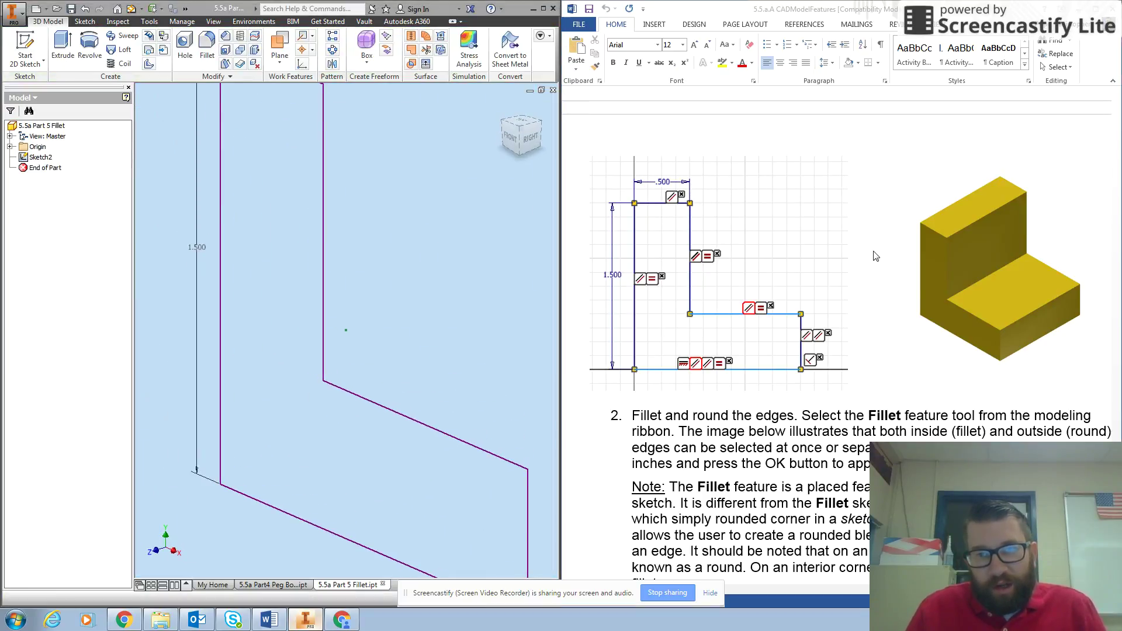
Step: Extrude the L-profile to the 1.5 in depth given in the activity instructions
{"action": "scroll", "coordinate": [873, 252], "scroll_direction": "up", "scroll_amount": 3}
{"action": "scroll", "coordinate": [873, 251], "scroll_direction": "up", "scroll_amount": 1}
{"action": "scroll", "coordinate": [871, 251], "scroll_direction": "down", "scroll_amount": 2}
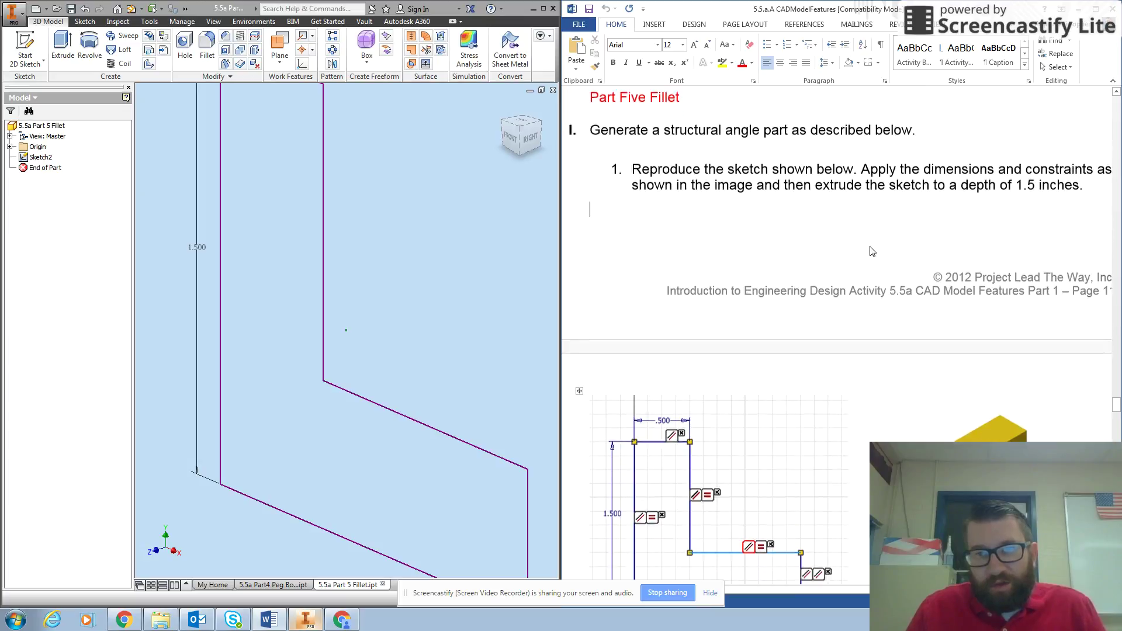
{"action": "scroll", "coordinate": [869, 244], "scroll_direction": "up", "scroll_amount": 1}
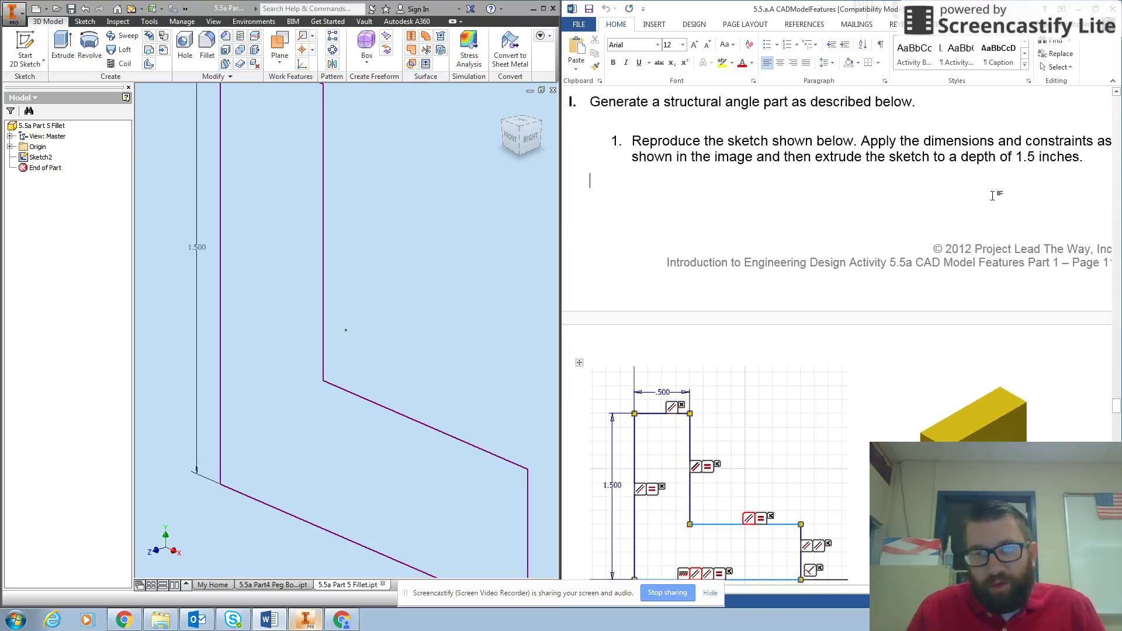
{"action": "scroll", "coordinate": [851, 355], "scroll_direction": "down", "scroll_amount": 3}
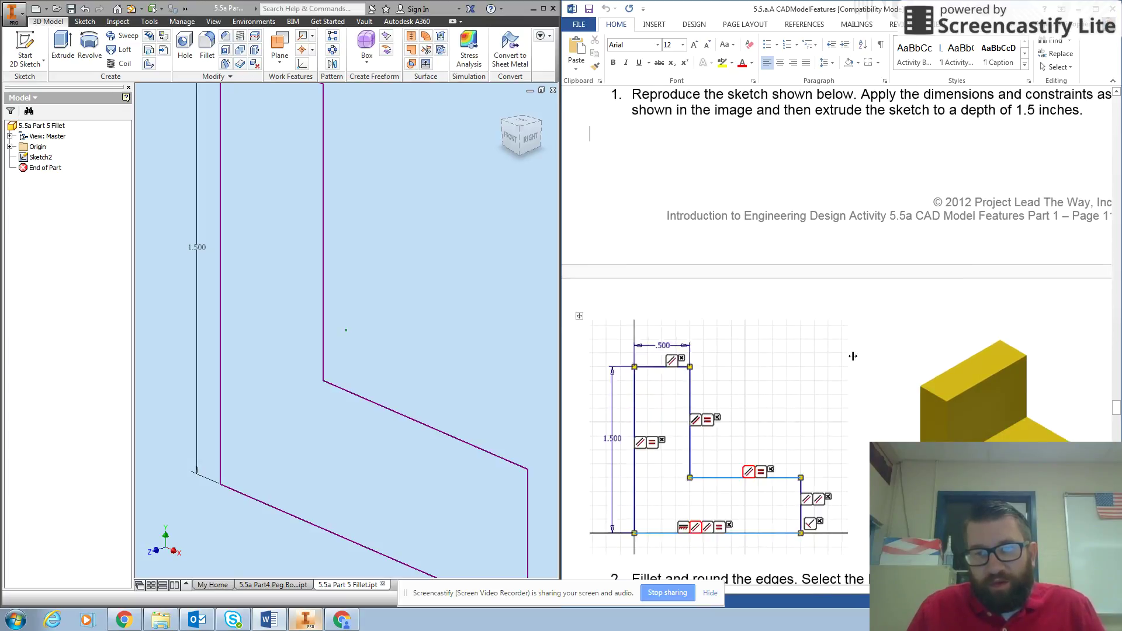
{"action": "left_click", "coordinate": [63, 44]}
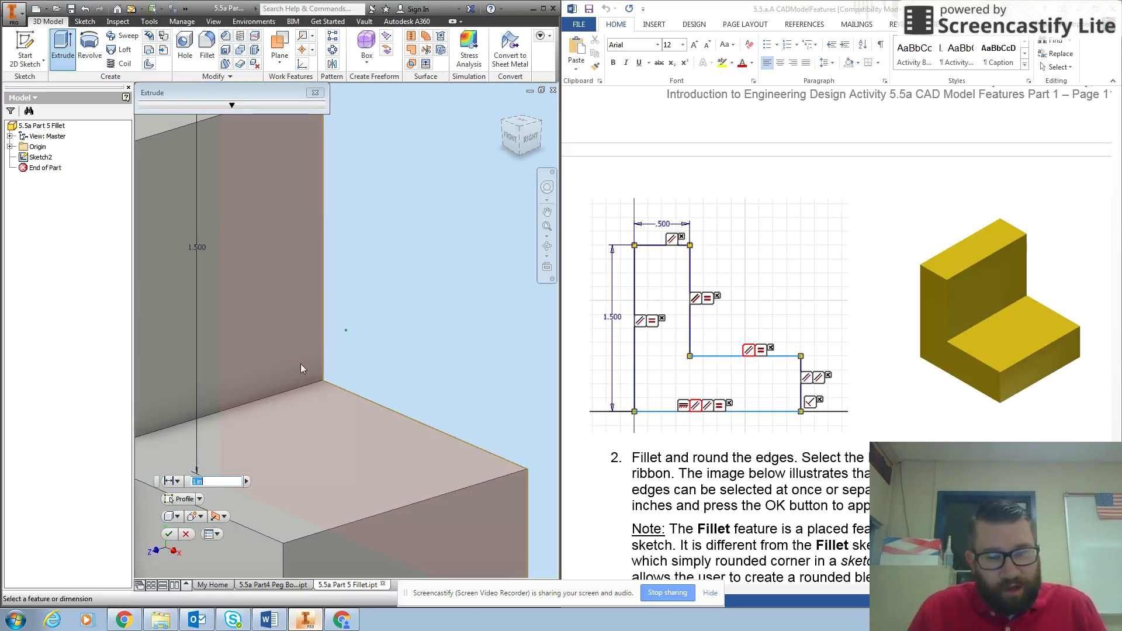
{"action": "type", "text": "1.5"}
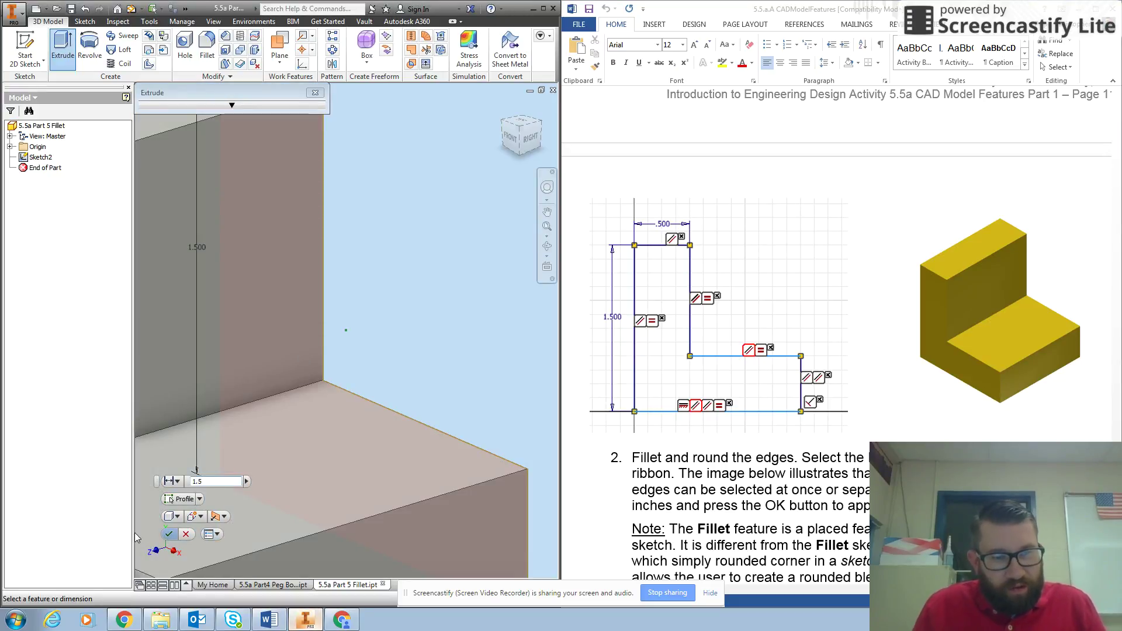
{"action": "left_click", "coordinate": [168, 534]}
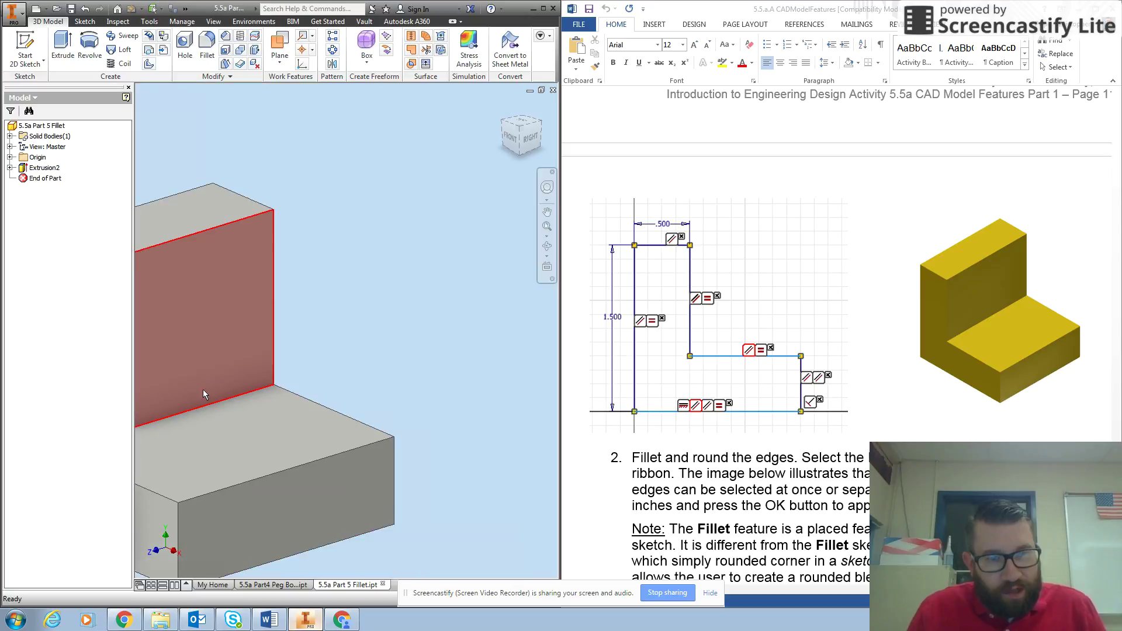
{"action": "left_click", "coordinate": [538, 215]}
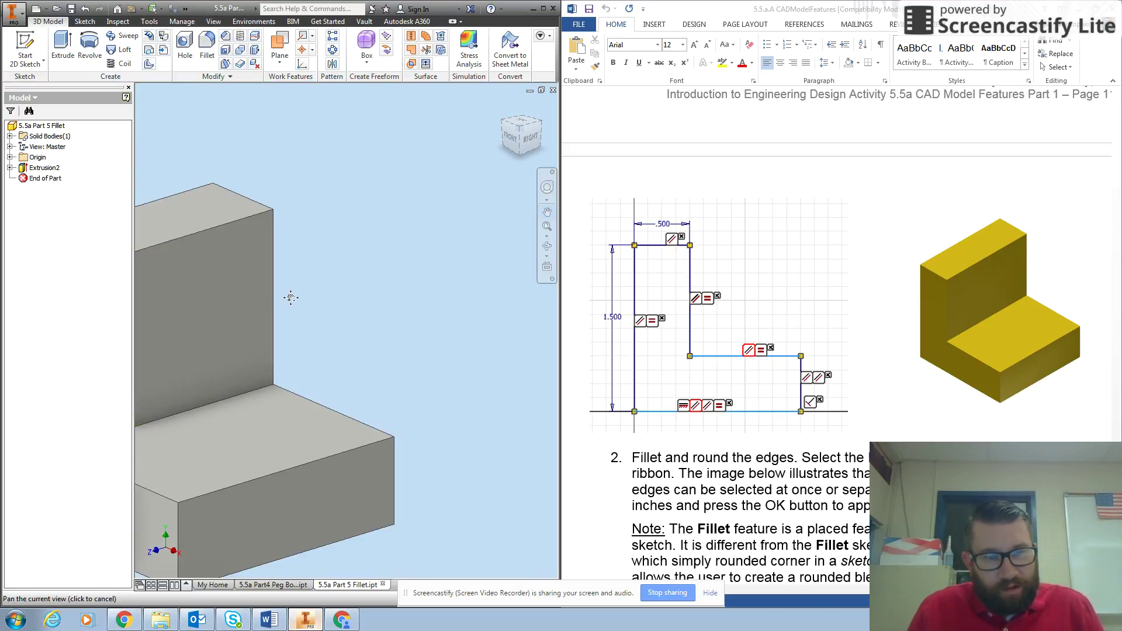
Step: Read step 2 of the Word activity instructions for which edges to fillet and the radius to use
{"action": "left_click_drag", "start_coordinate": [290, 298], "coordinate": [445, 225]}
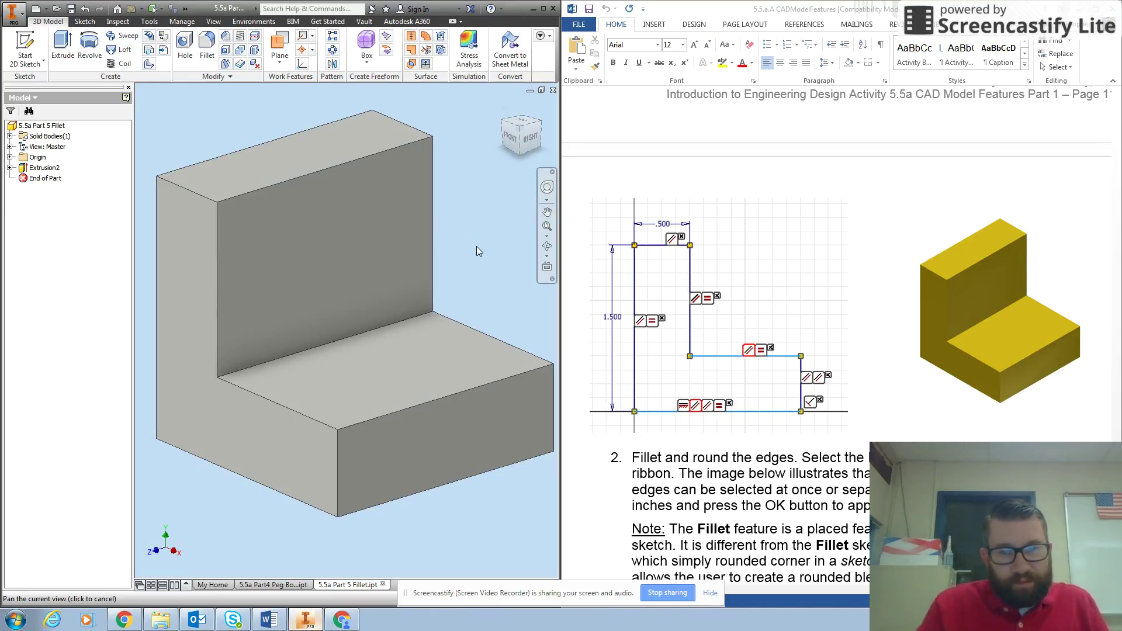
{"action": "key", "text": "Escape"}
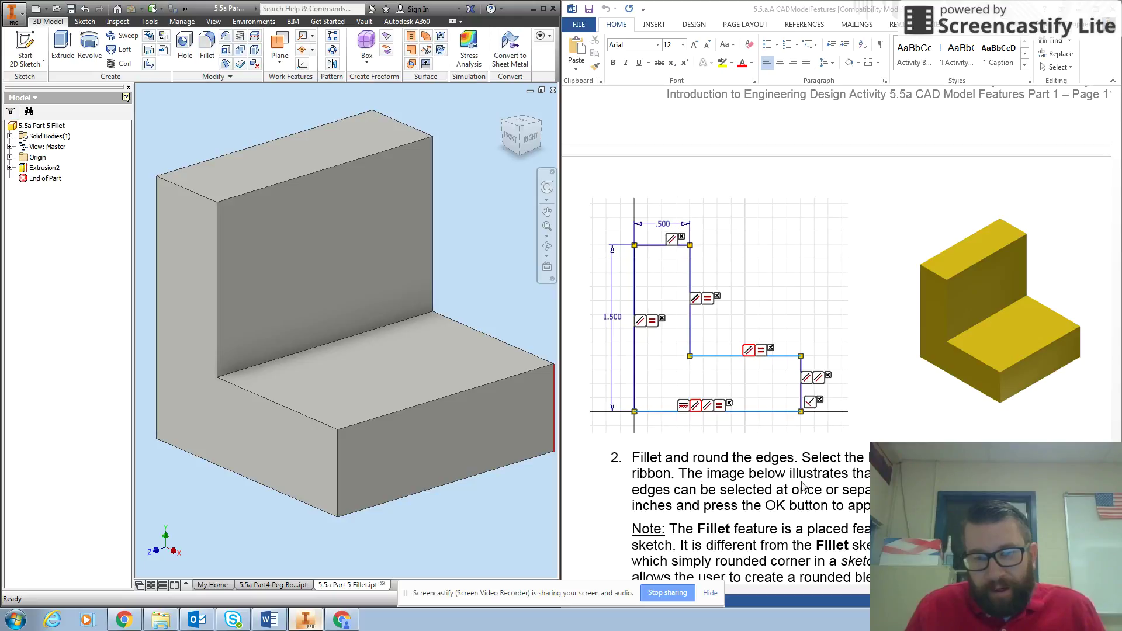
{"action": "left_click", "coordinate": [854, 482]}
{"action": "scroll", "coordinate": [833, 458], "scroll_direction": "down", "scroll_amount": 2}
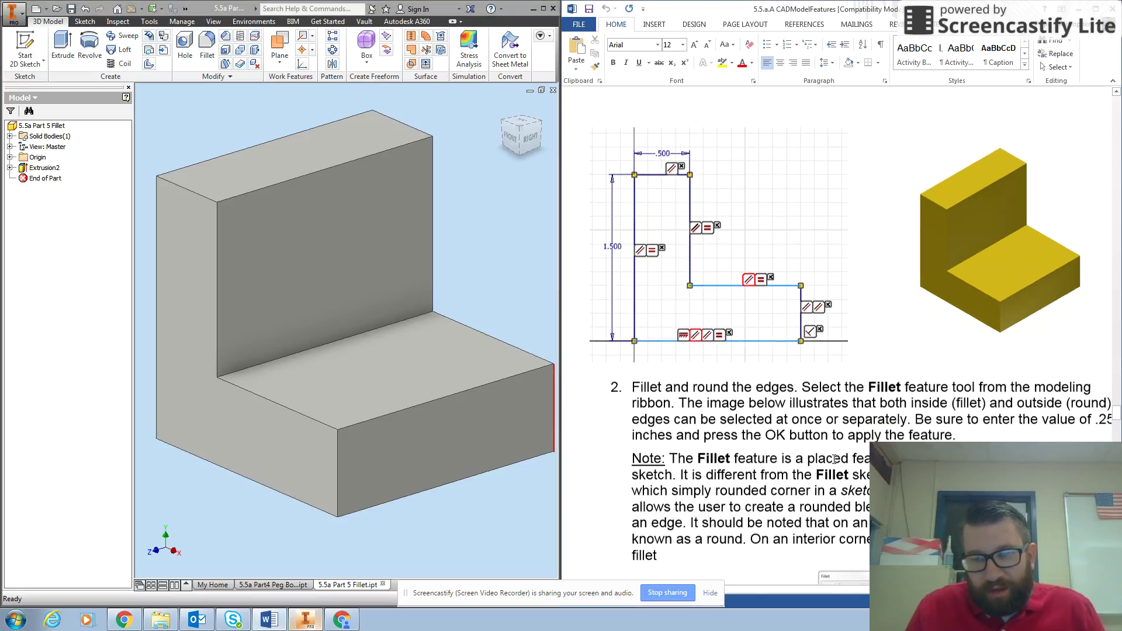
{"action": "scroll", "coordinate": [850, 403], "scroll_direction": "down", "scroll_amount": 2}
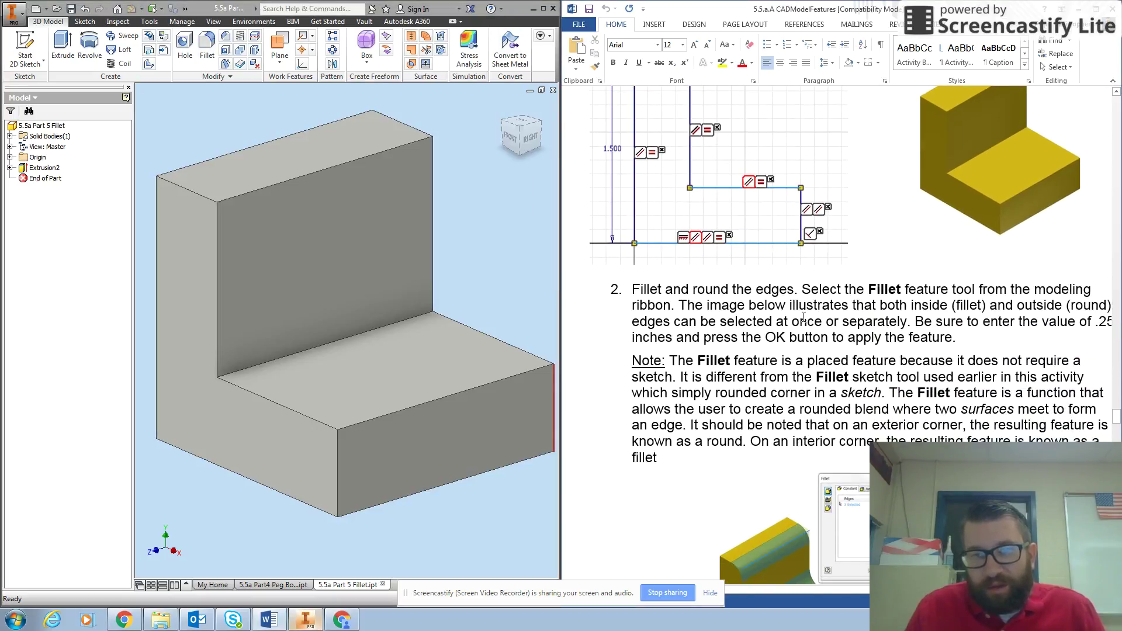
{"action": "scroll", "coordinate": [795, 306], "scroll_direction": "down", "scroll_amount": 1}
{"action": "scroll", "coordinate": [789, 283], "scroll_direction": "down", "scroll_amount": 2}
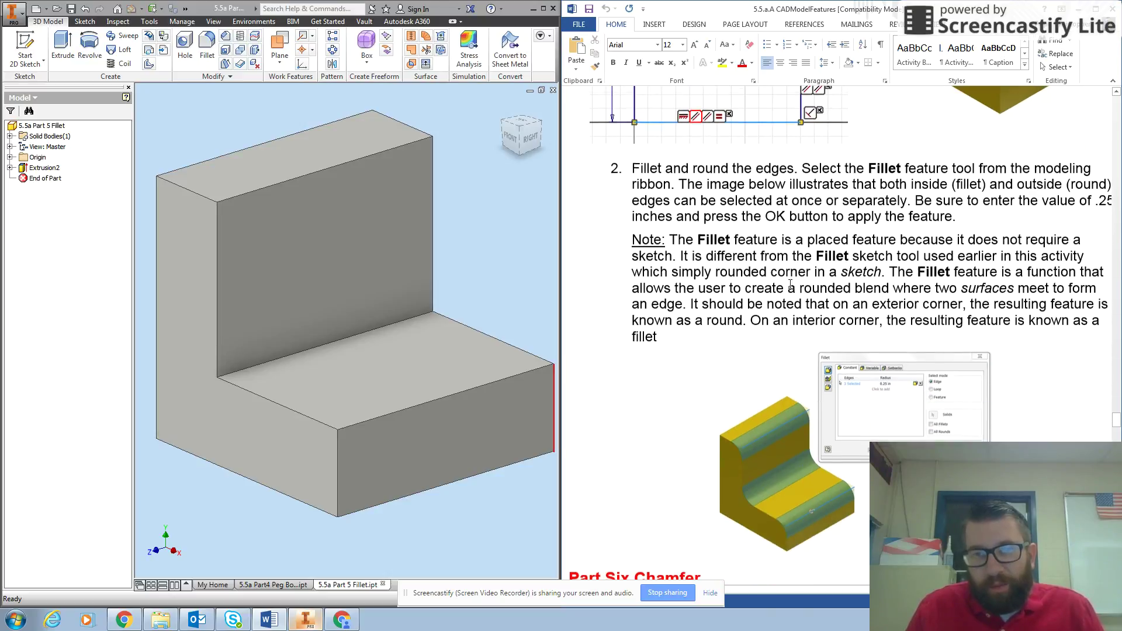
{"action": "scroll", "coordinate": [791, 289], "scroll_direction": "down", "scroll_amount": 2}
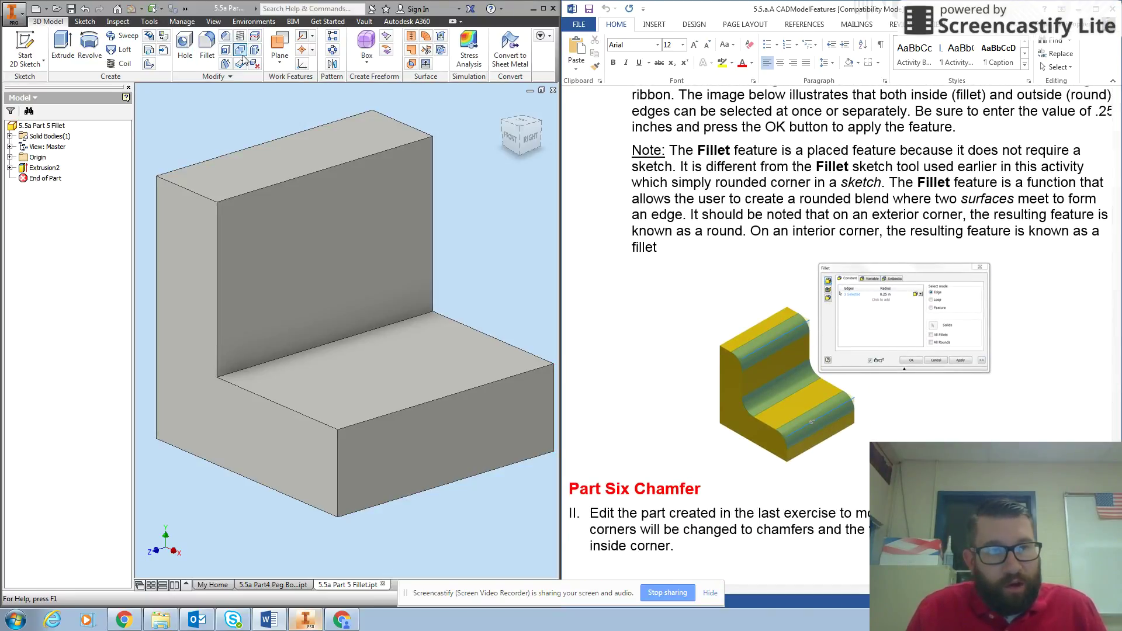
Step: Fillet the upper front edge, the inside corner edge and the lower front edge of the angle with a 0.25 in radius
{"action": "left_click", "coordinate": [208, 41]}
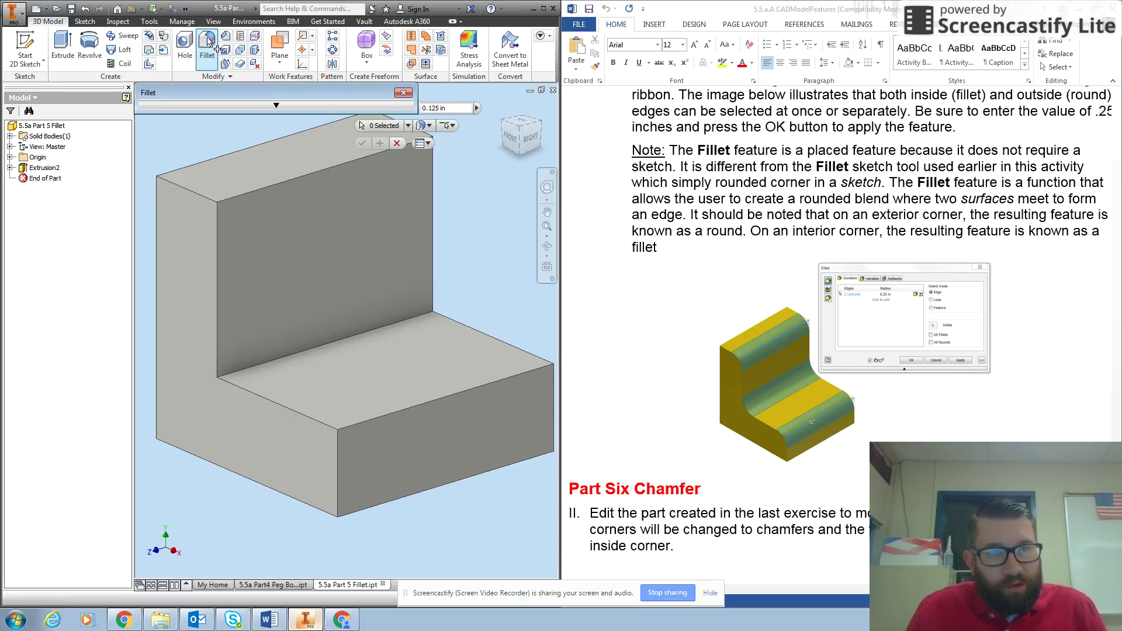
{"action": "left_click", "coordinate": [321, 170]}
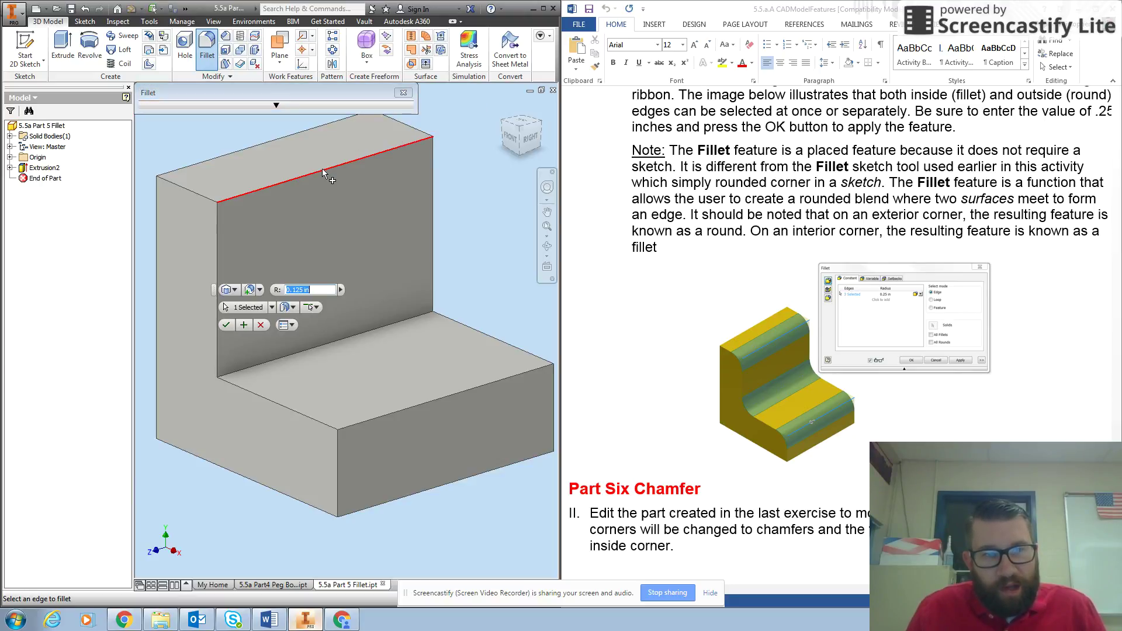
{"action": "left_click", "coordinate": [361, 332]}
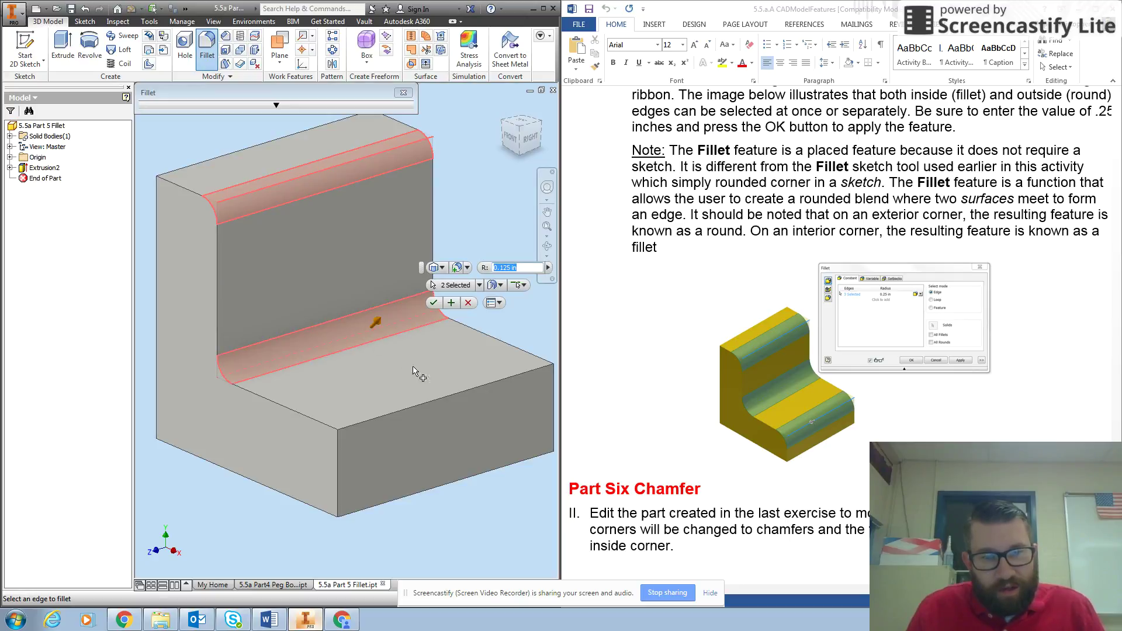
{"action": "left_click", "coordinate": [450, 395]}
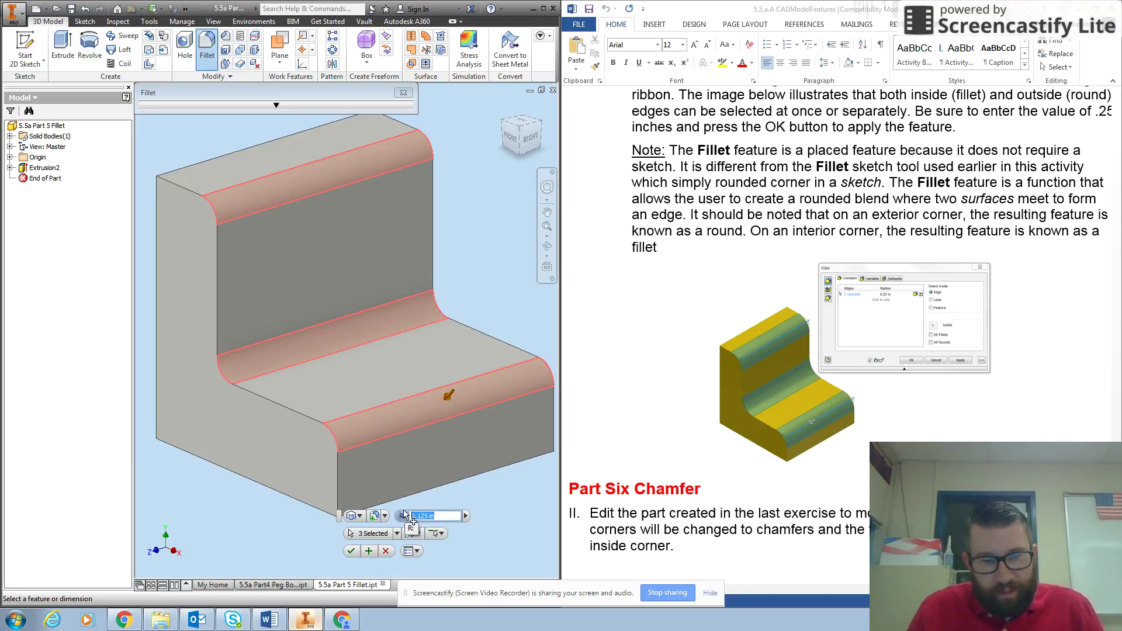
{"action": "type", "text": "0.25"}
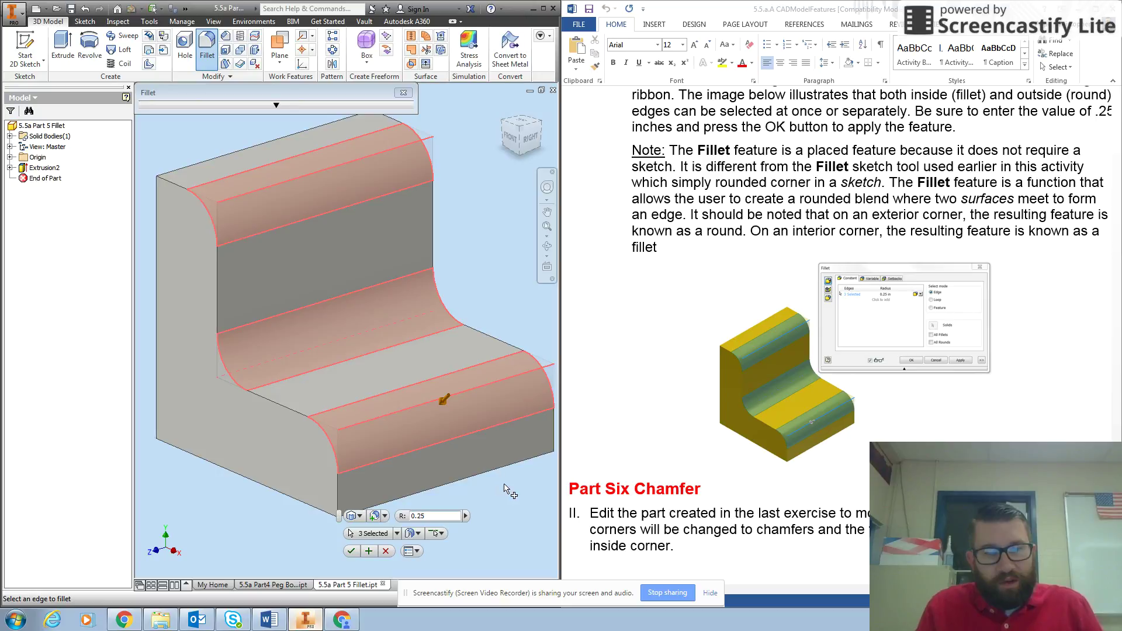
{"action": "key", "text": "Return"}
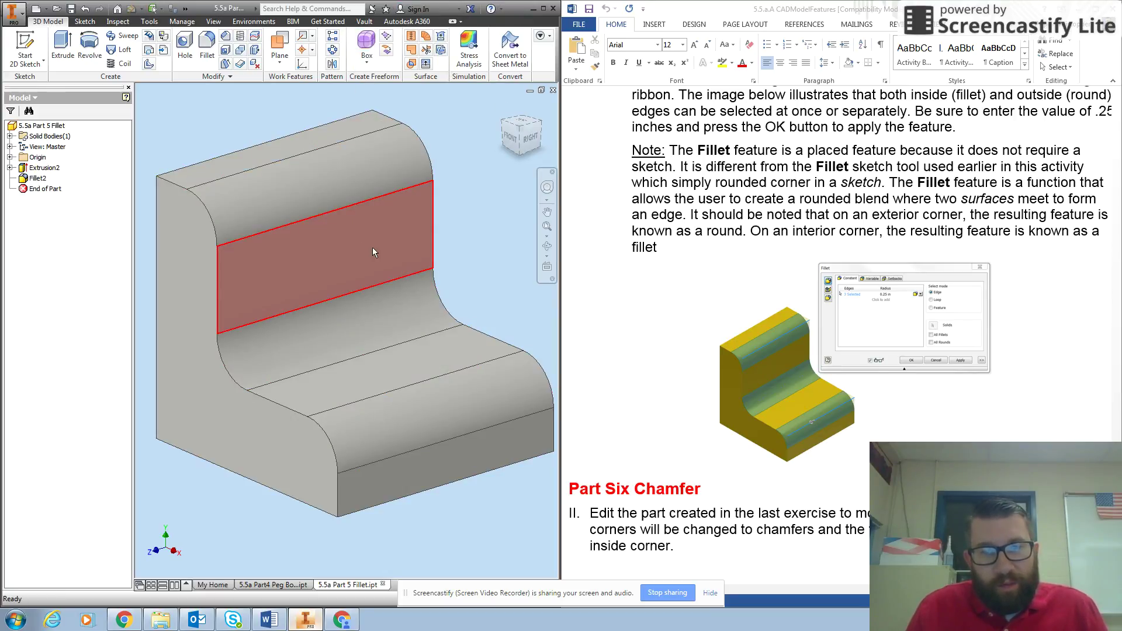
Step: Maximize the Inventor window, apply the Natural Maple - Glossy Dark Tint appearance to the filleted part, and save the file
{"action": "left_click", "coordinate": [542, 8]}
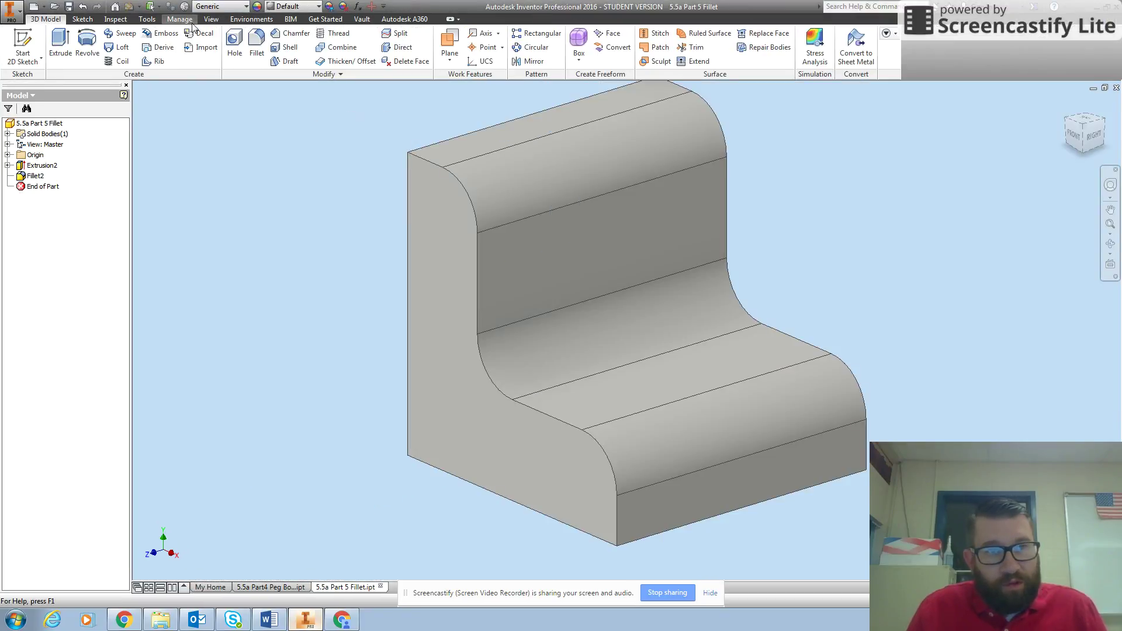
{"action": "left_click", "coordinate": [293, 7]}
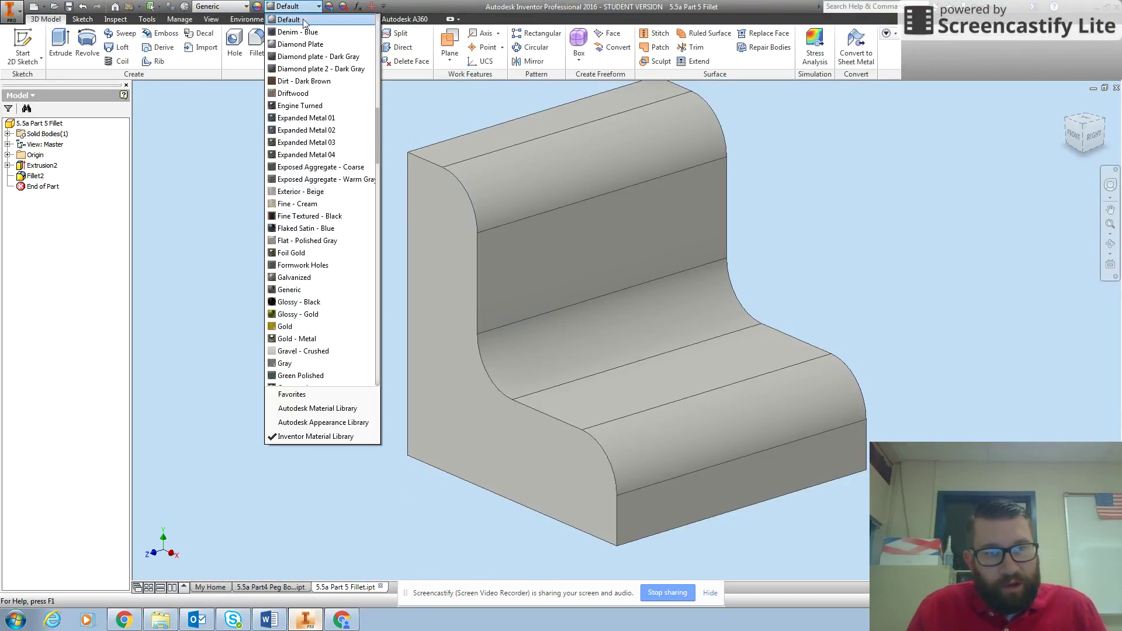
{"action": "scroll", "coordinate": [313, 252], "scroll_direction": "down", "scroll_amount": 12}
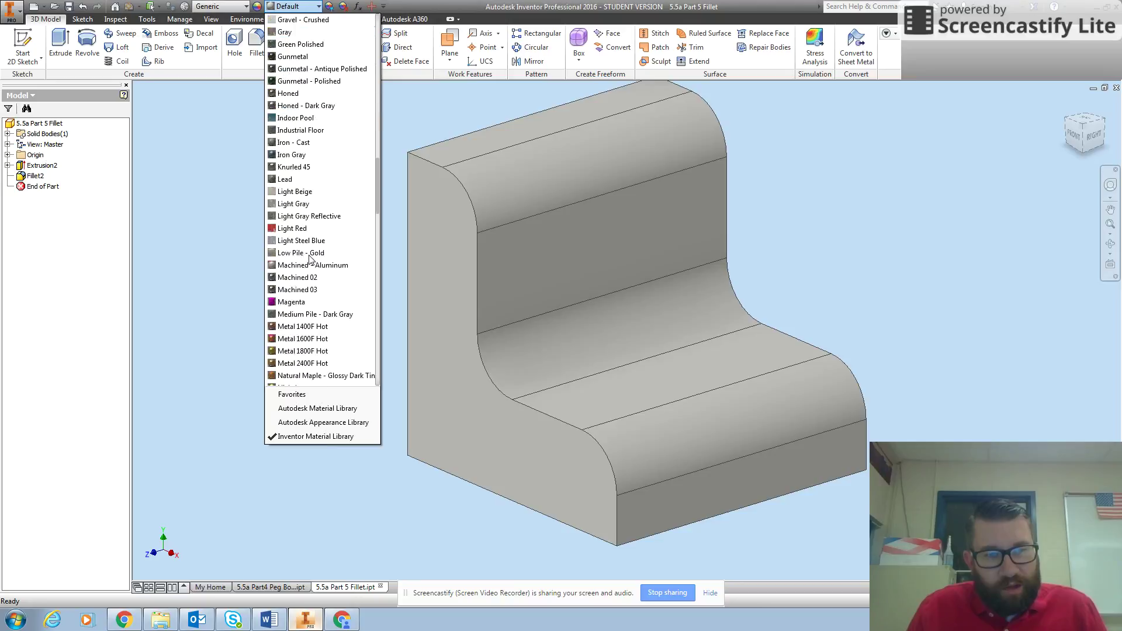
{"action": "scroll", "coordinate": [309, 259], "scroll_direction": "down", "scroll_amount": 1}
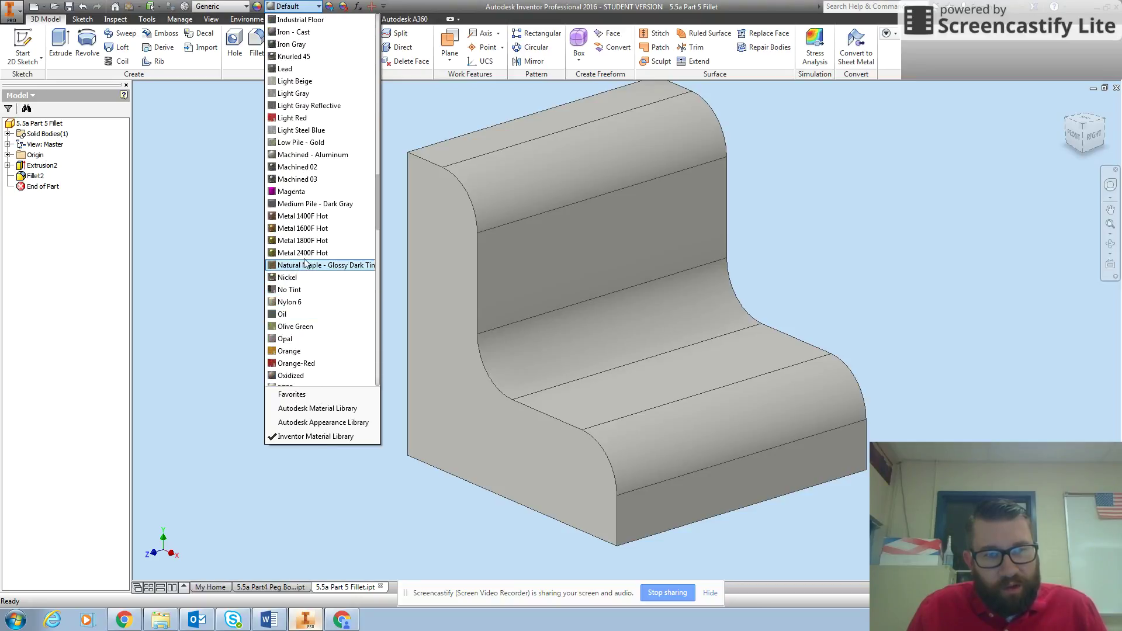
{"action": "left_click", "coordinate": [306, 265]}
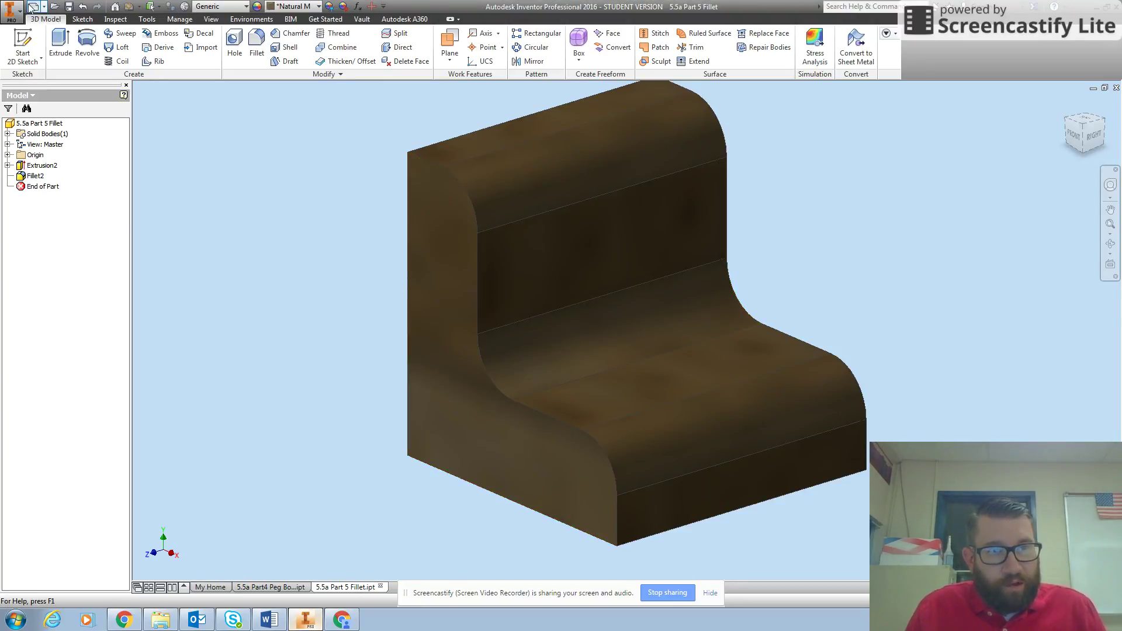
{"action": "left_click", "coordinate": [71, 9]}
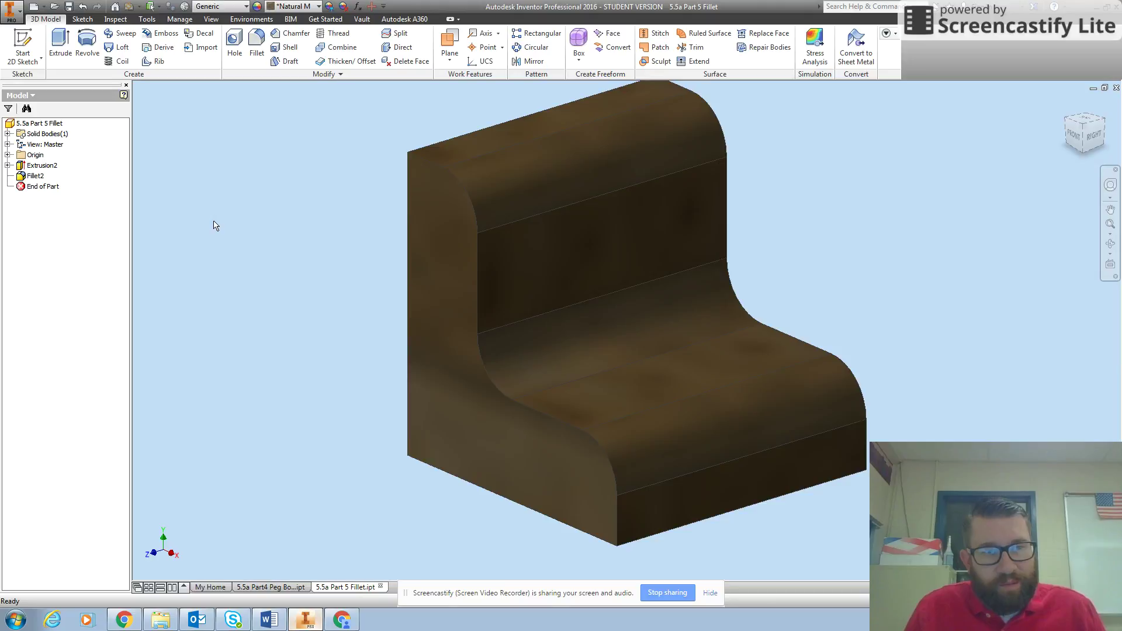